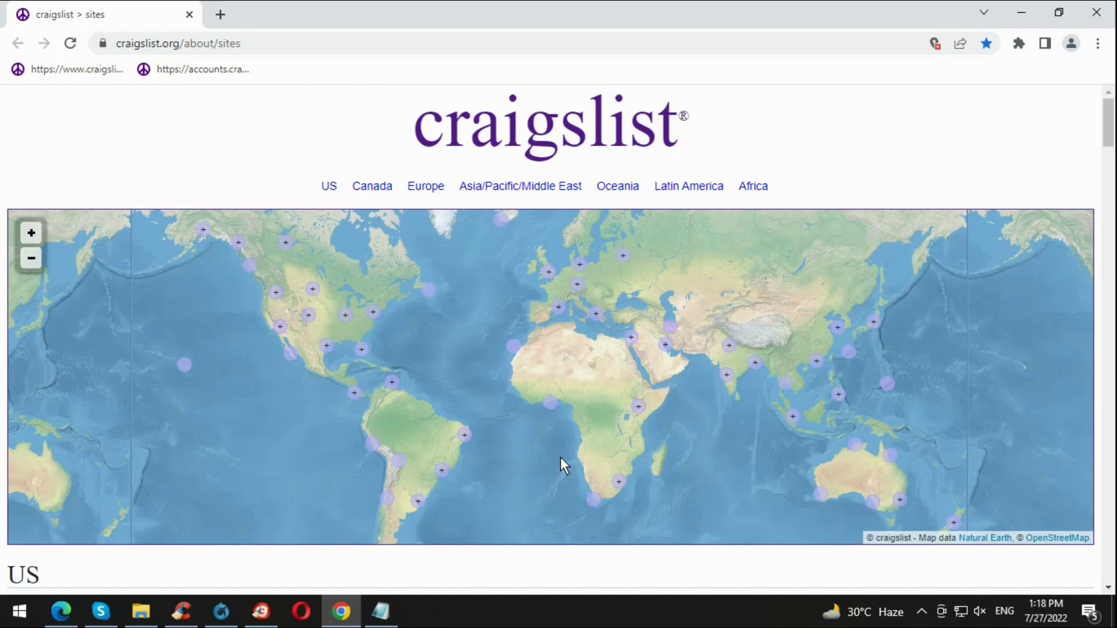
From the sites page, open the los angeles site and start creating a posting.
left_click_drag(404, 138, 692, 134)
left_click(698, 136)
scroll(2, 201, "down", 6)
scroll(1, 200, "down", 7)
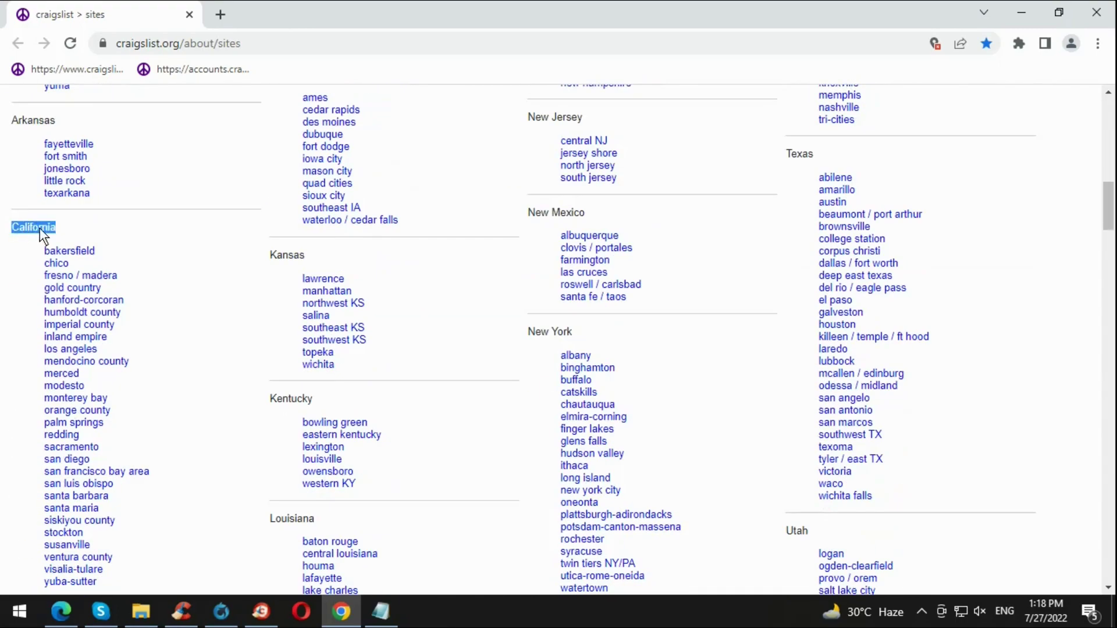
left_click(70, 349)
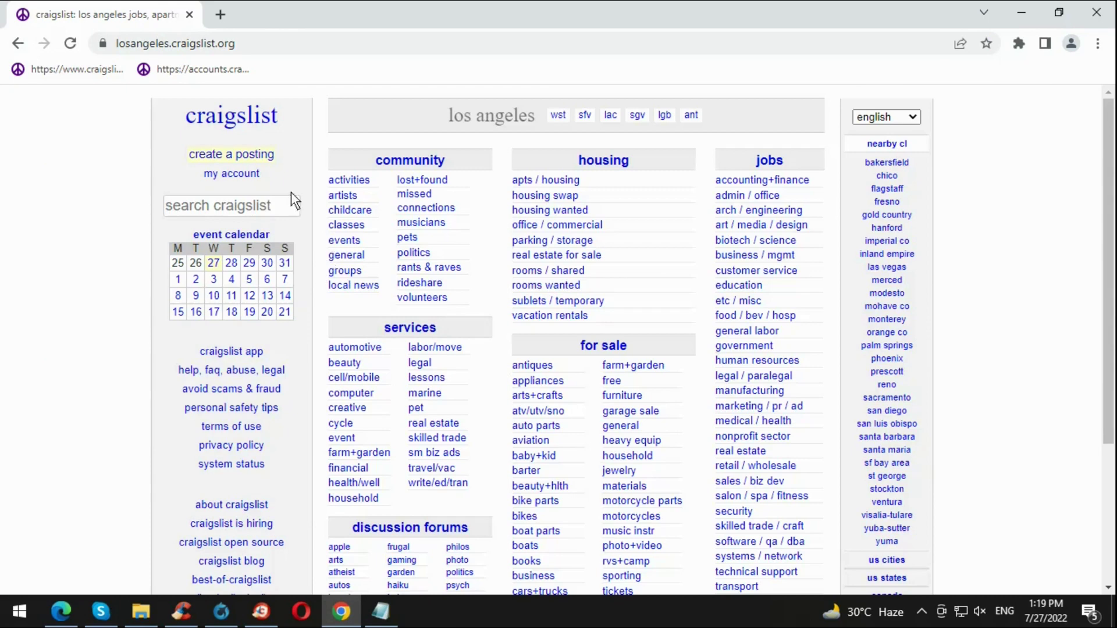
left_click(231, 174)
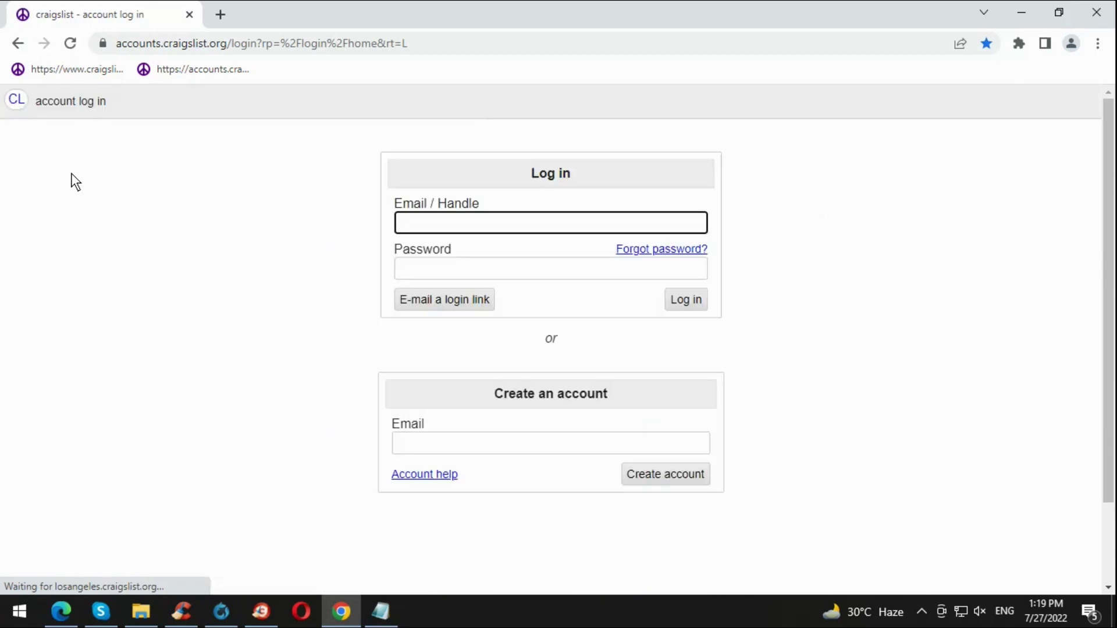
Log in by pasting the account e-mail from Notepad and entering the account password.
double_click(428, 204)
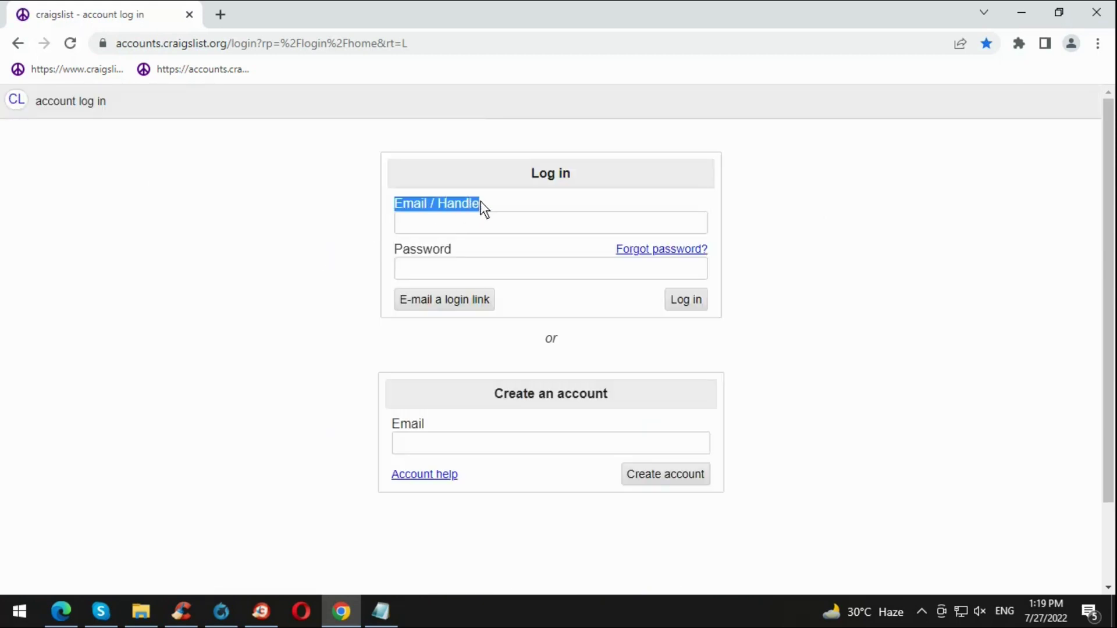
left_click(382, 254)
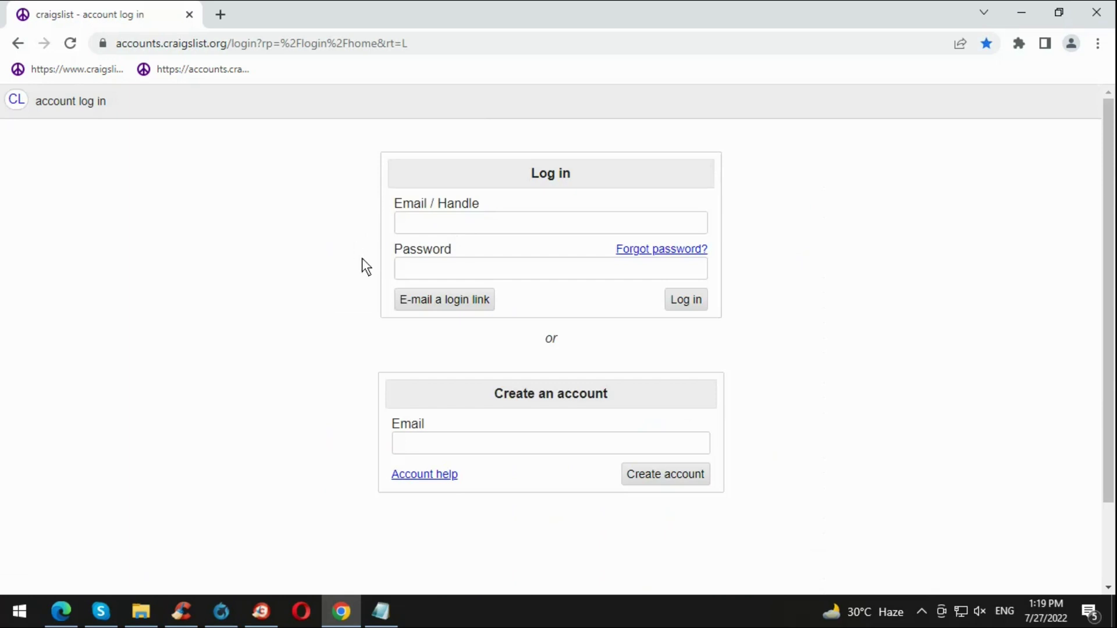
left_click(380, 611)
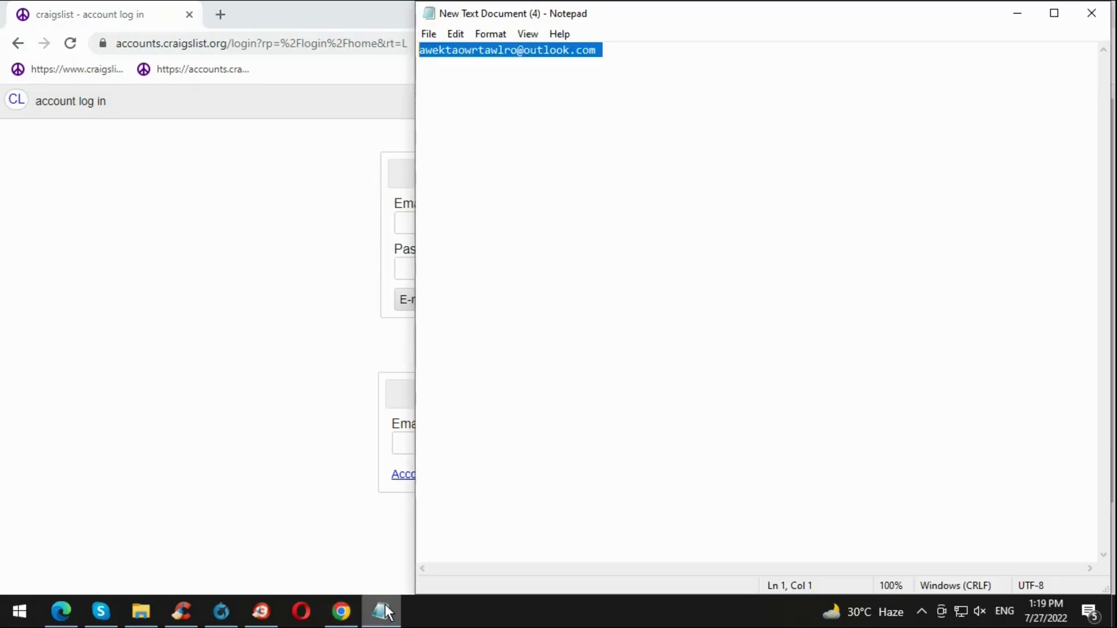
left_click(347, 287)
left_click(466, 225)
key("ctrl+v")
left_click(473, 269)
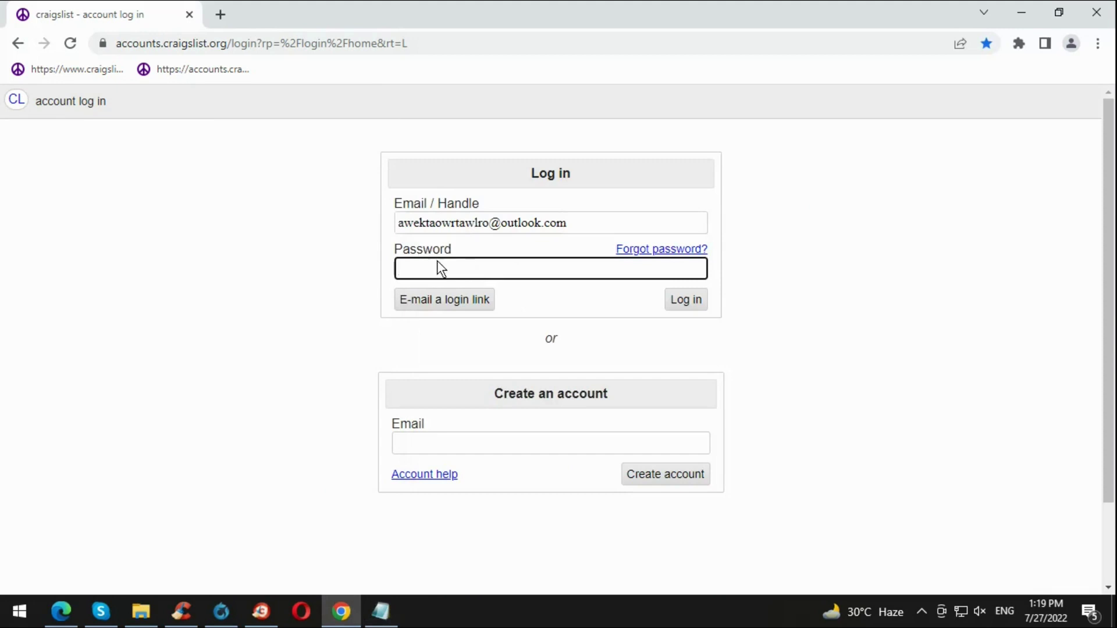
type("******")
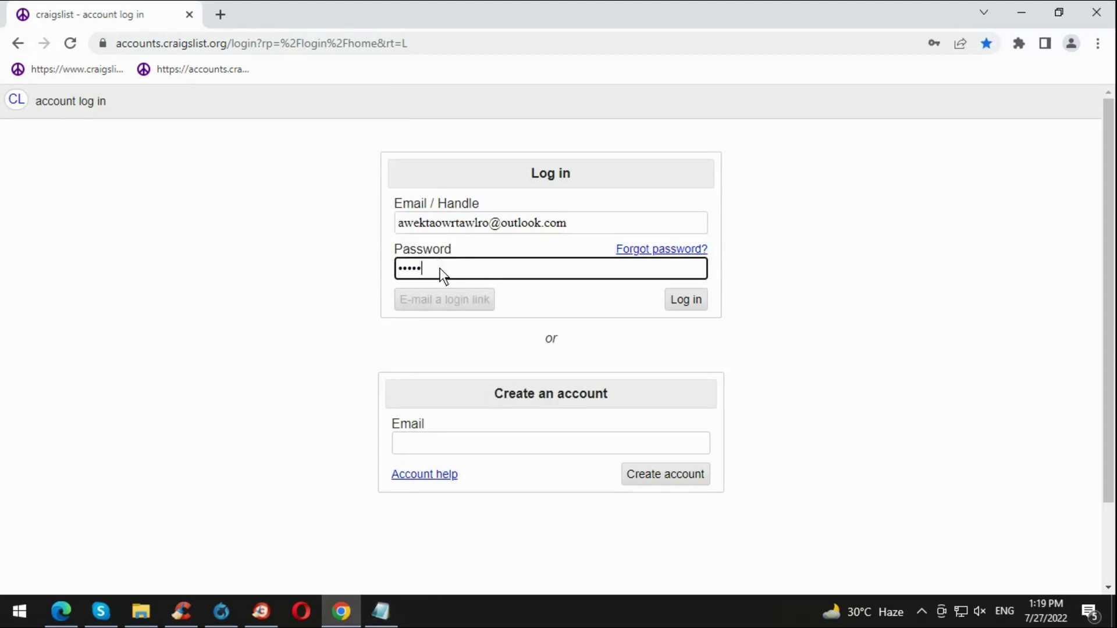
type("**")
left_click(682, 302)
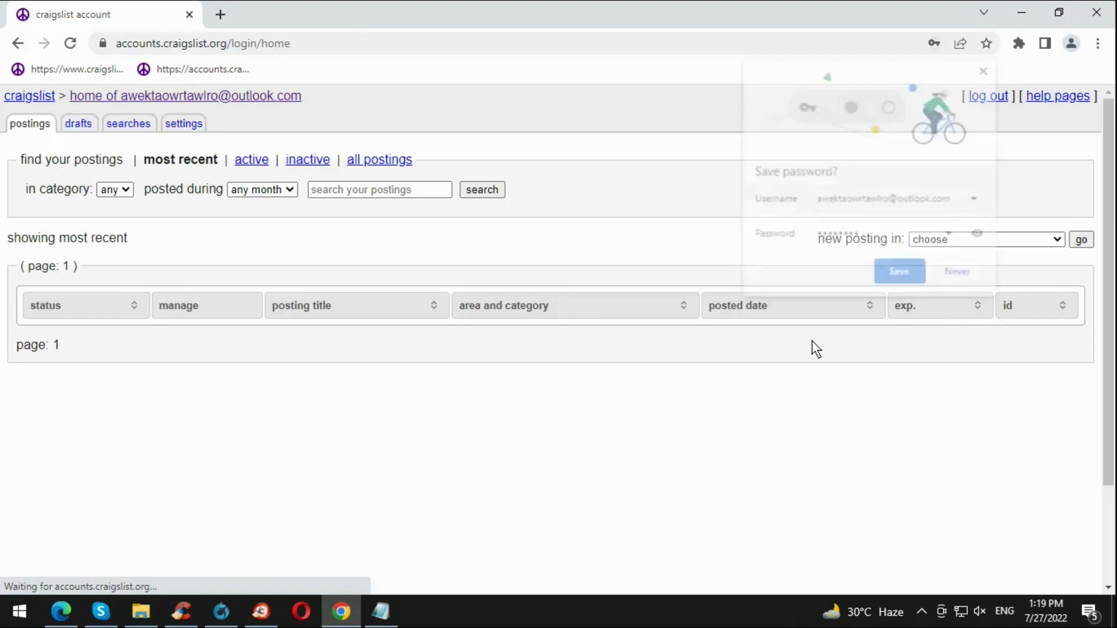
Dismiss the save-password prompt and pick los angeles, CA, US as the new-posting city.
left_click(987, 68)
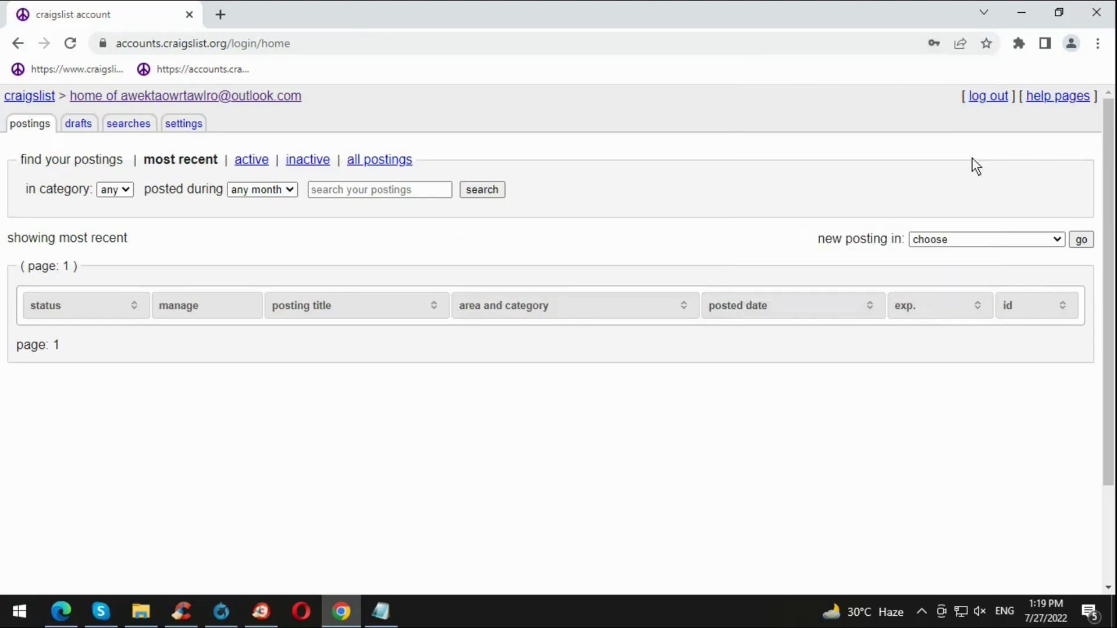
triple_click(822, 241)
left_click(850, 245)
left_click(951, 239)
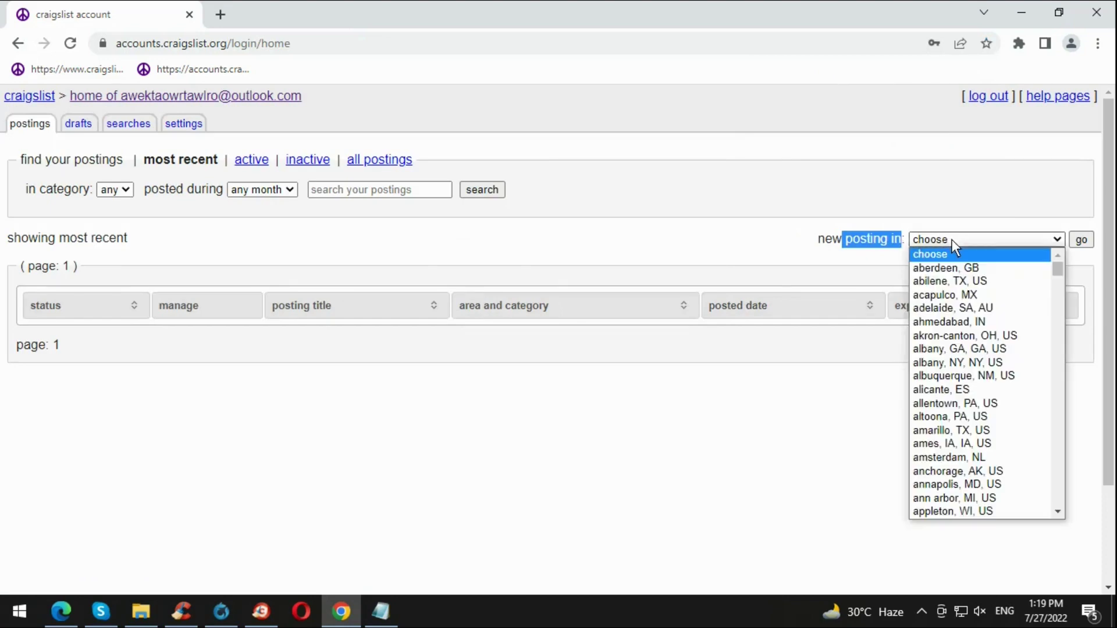
type("la crosse, WI, US")
scroll(957, 363, "down", 8)
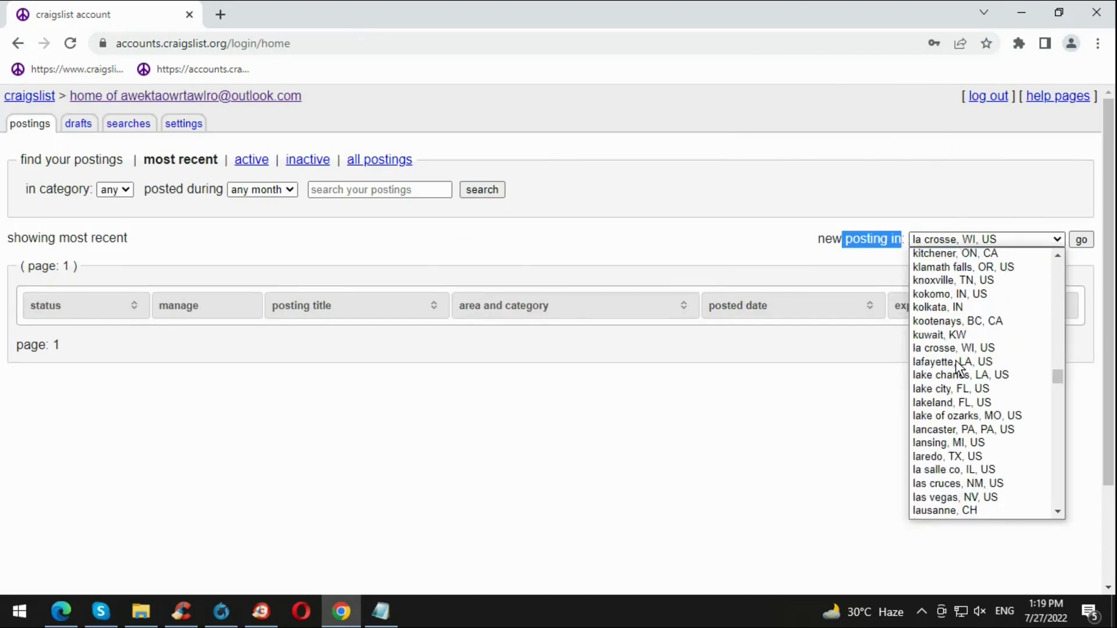
scroll(957, 365, "down", 8)
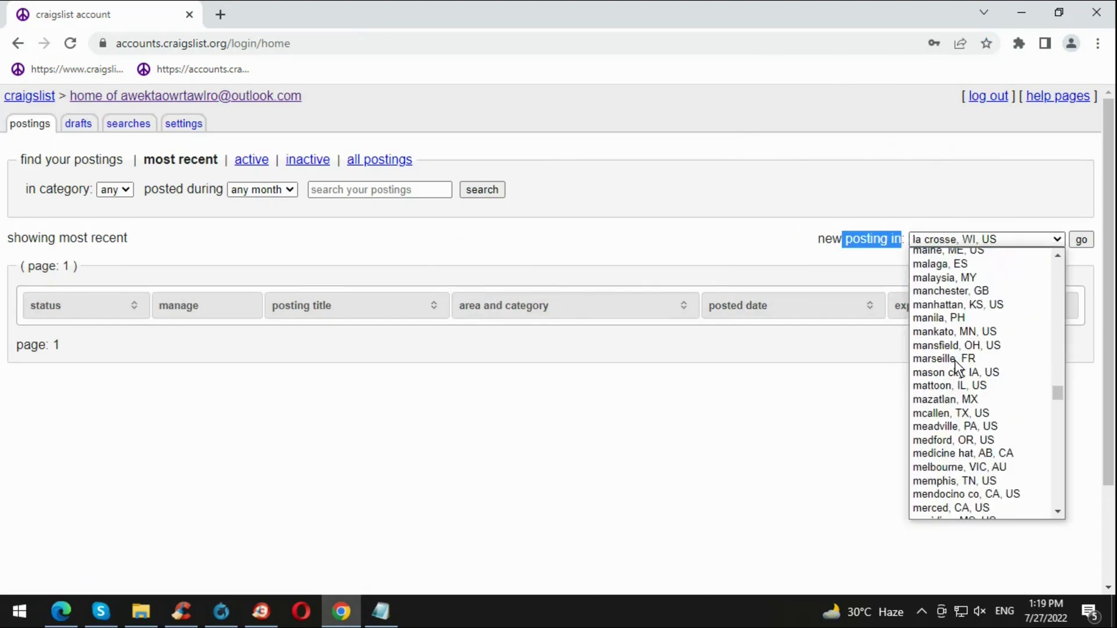
scroll(954, 361, "up", 8)
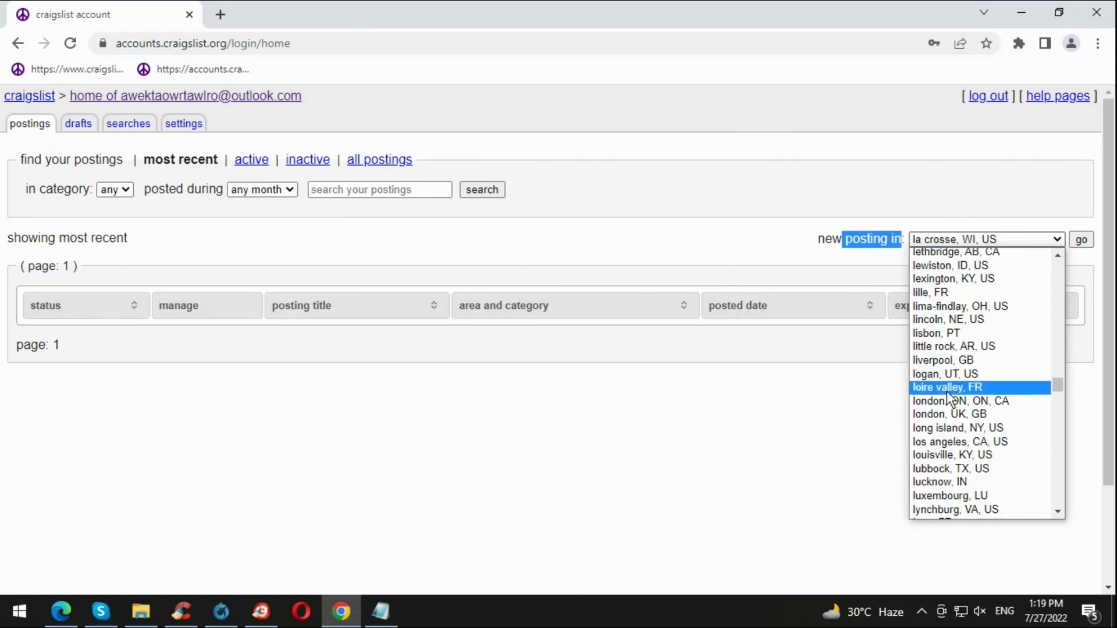
left_click(944, 442)
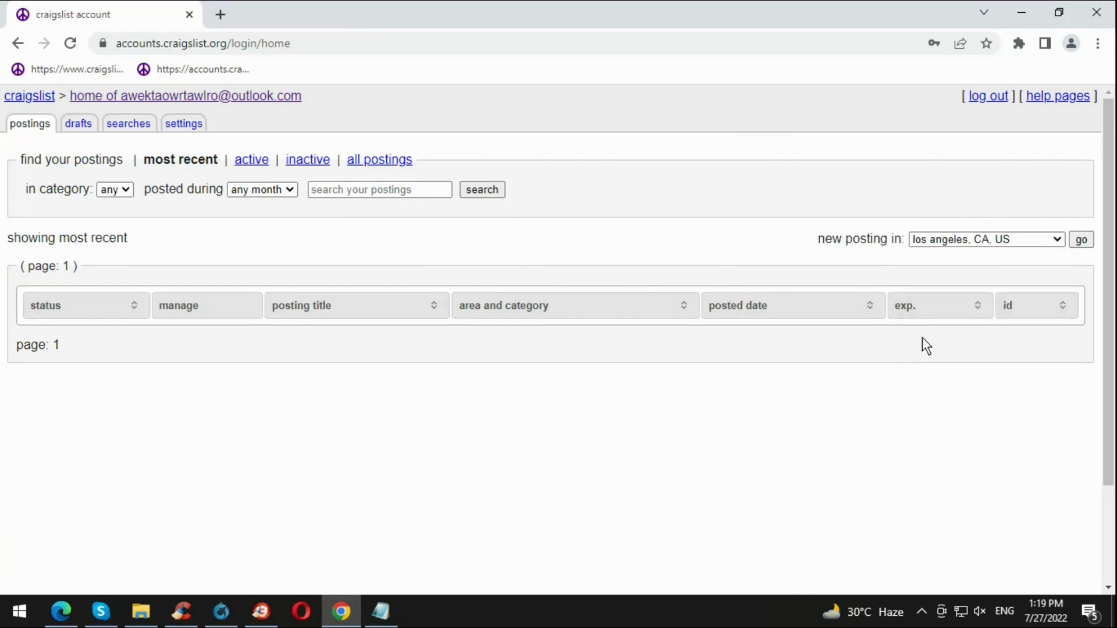
Start the posting in area westside-southbay-310 with posting type community.
left_click(1083, 241)
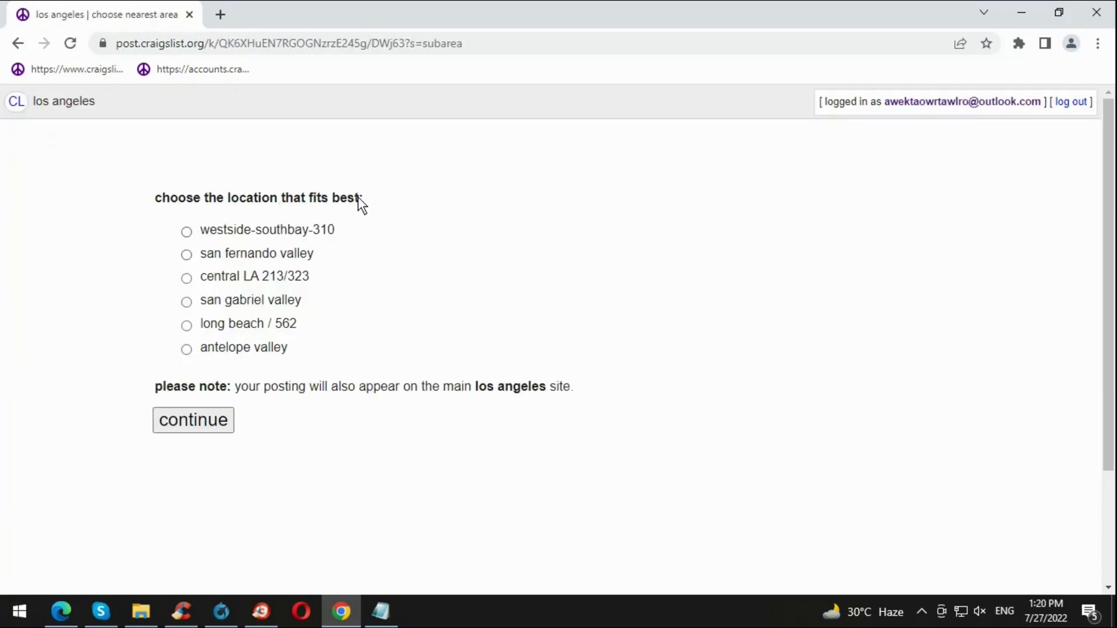
left_click(284, 232)
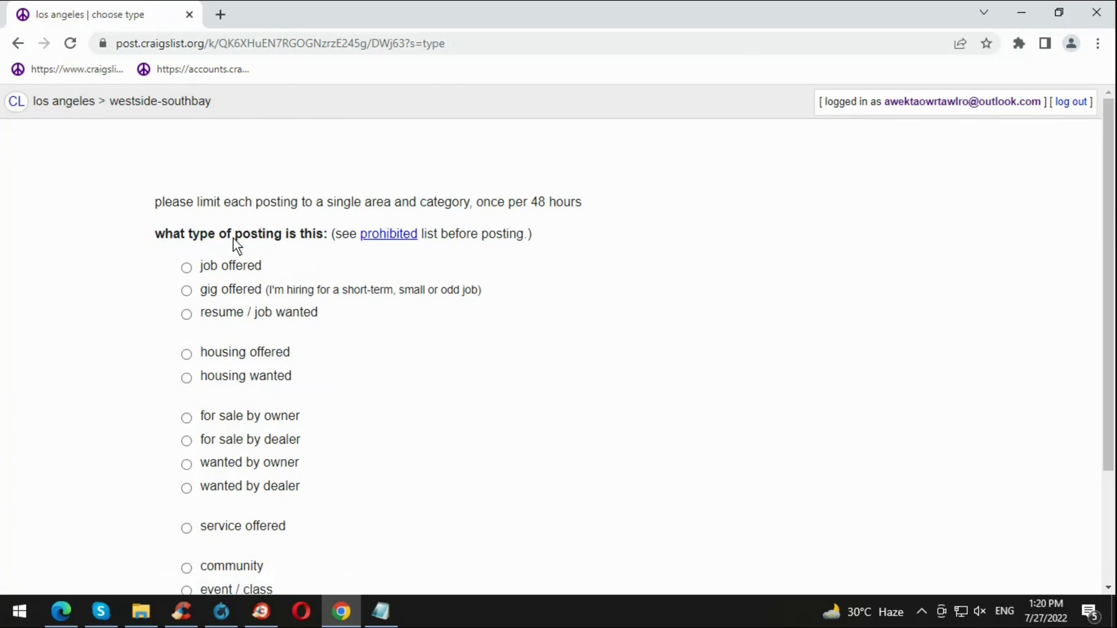
scroll(310, 235, "down", 3)
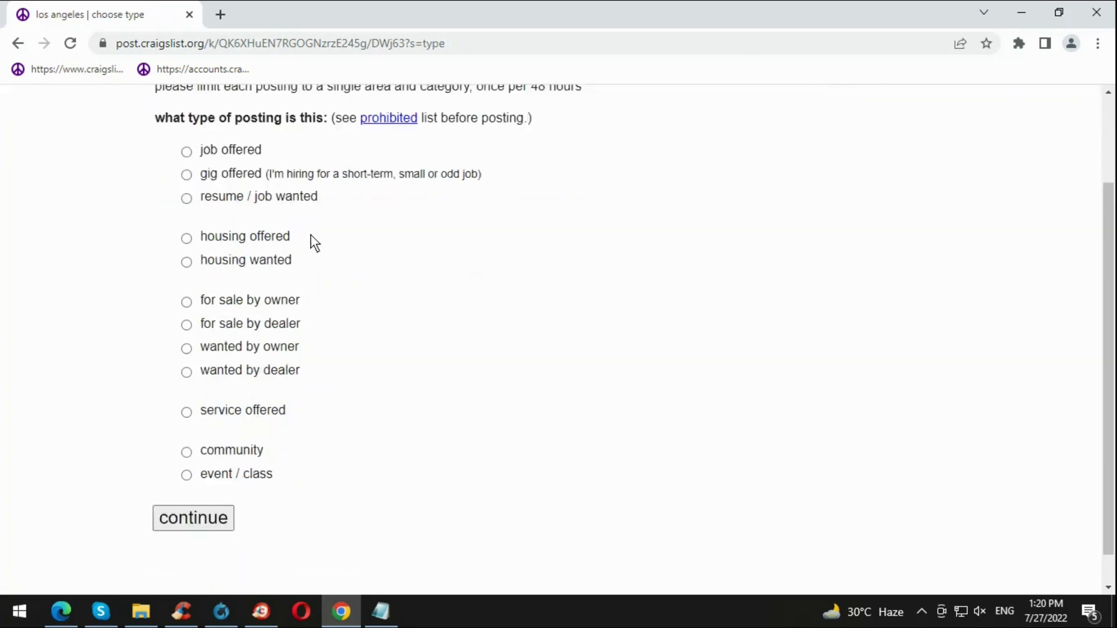
left_click(241, 417)
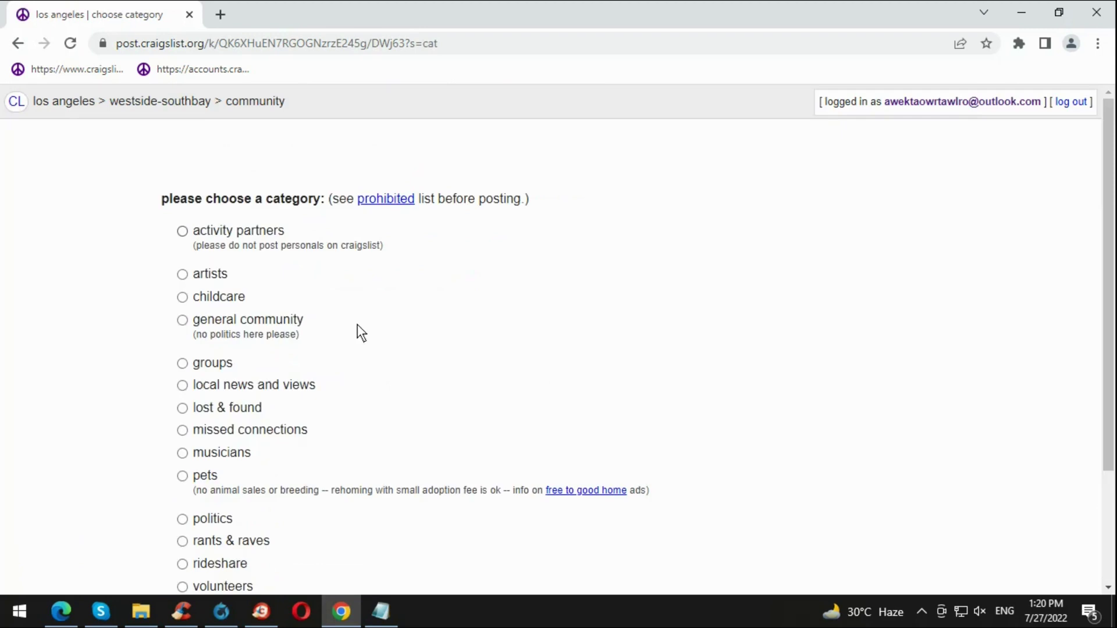
left_click_drag(162, 202, 320, 206)
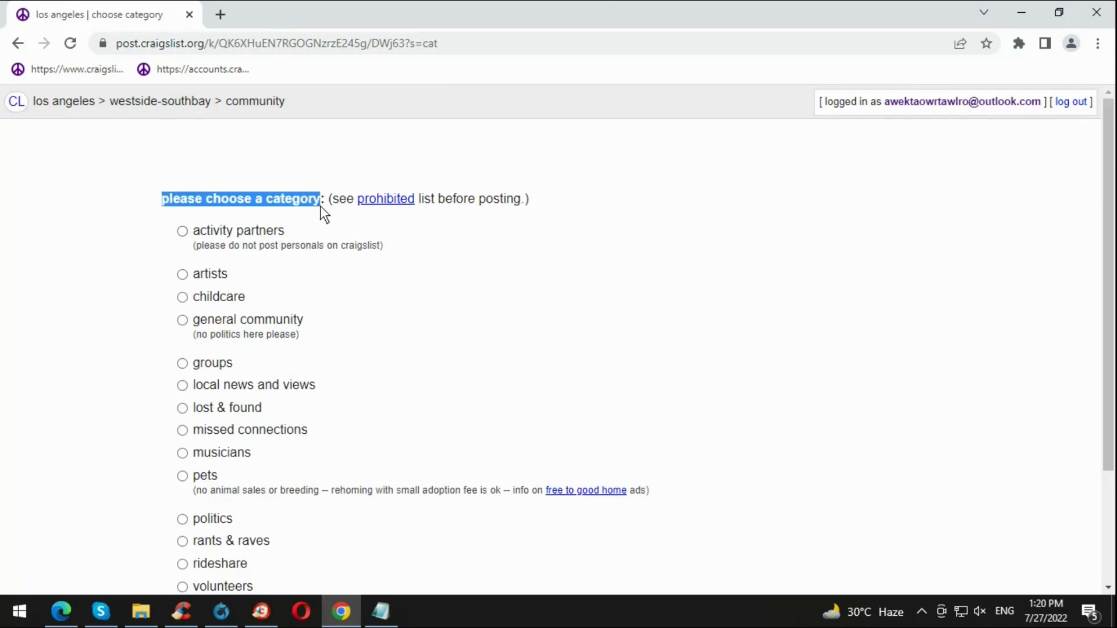
left_click(321, 214)
scroll(319, 215, "down", 3)
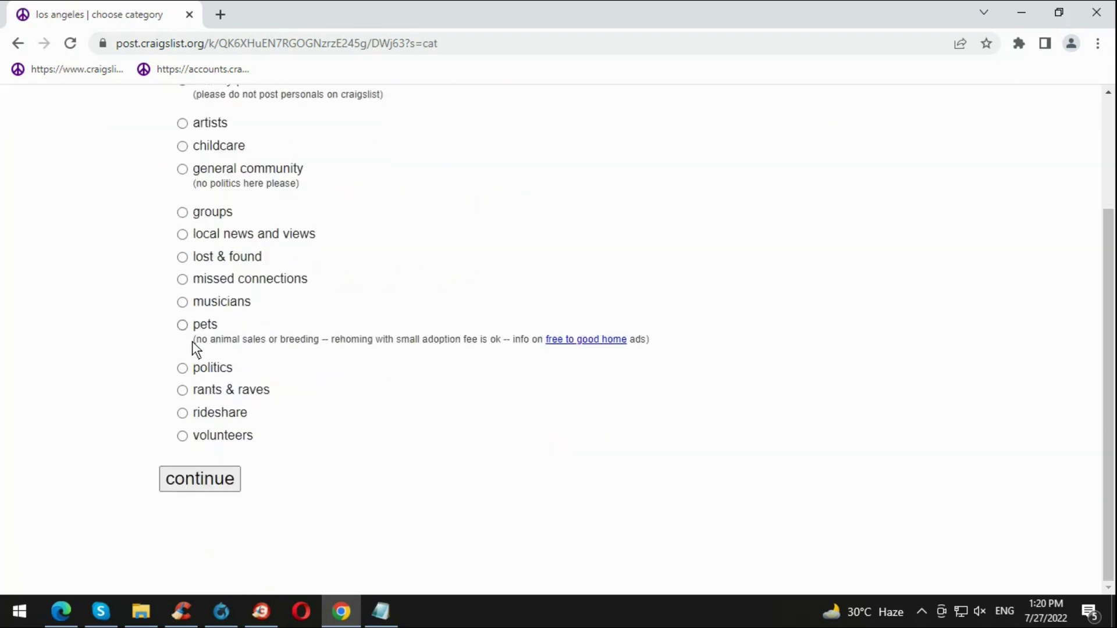
Choose the pets category and paste 'Maltipoo puppies' as the posting title.
left_click(213, 336)
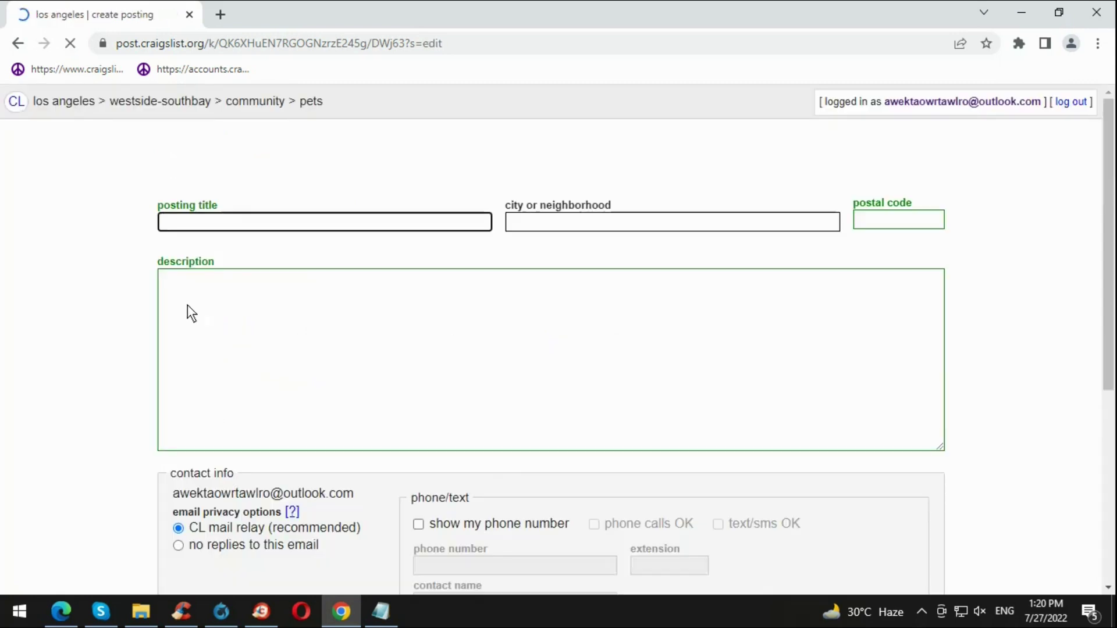
left_click_drag(111, 103, 232, 104)
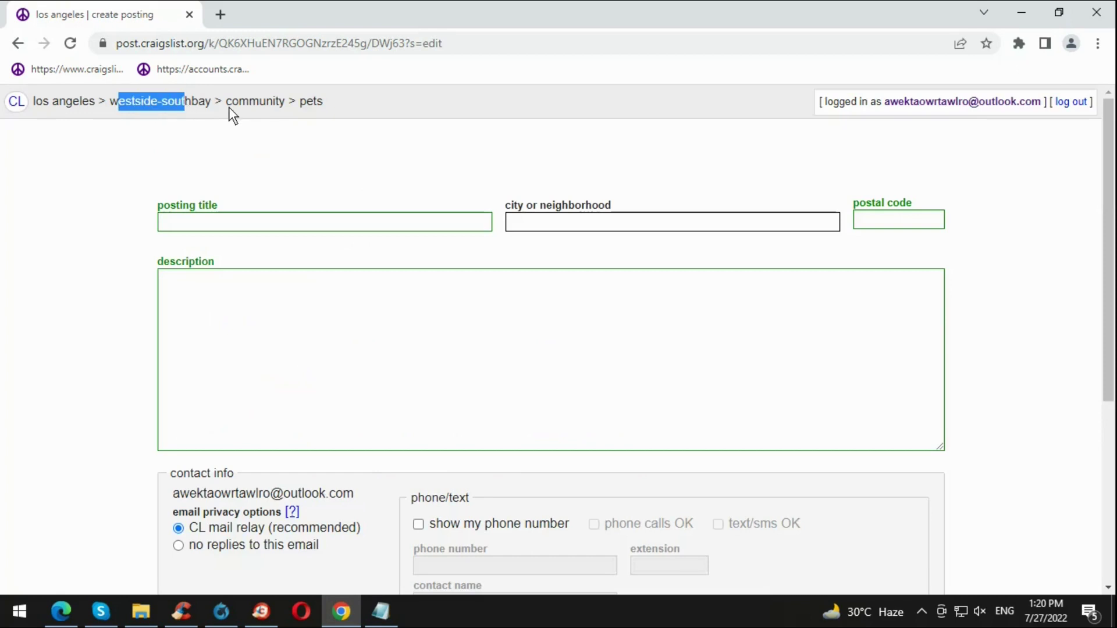
left_click(257, 106)
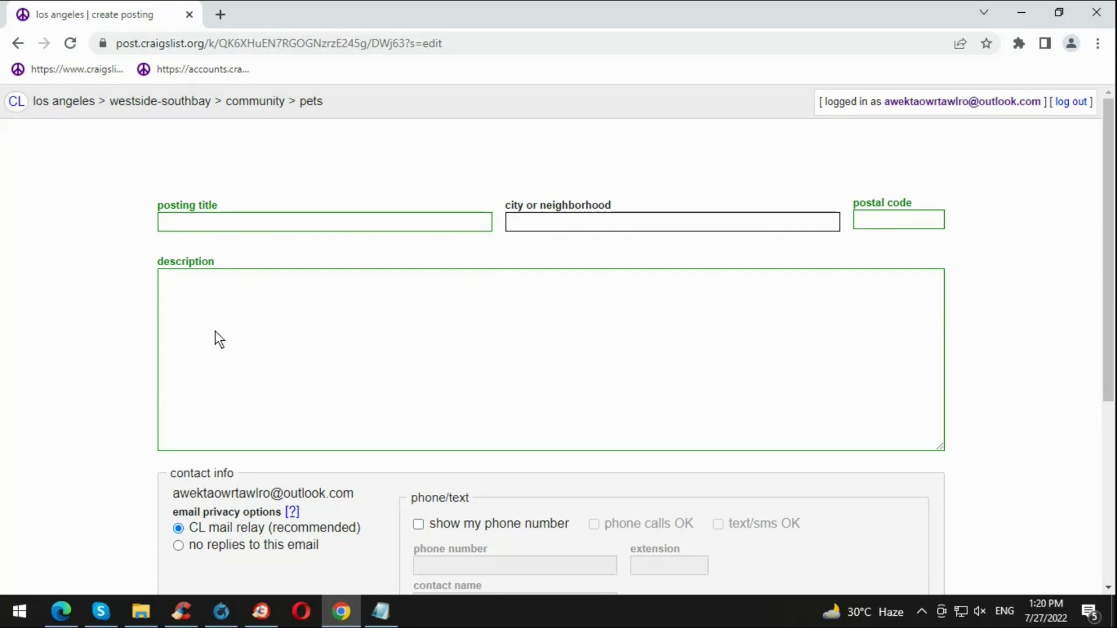
left_click(260, 610)
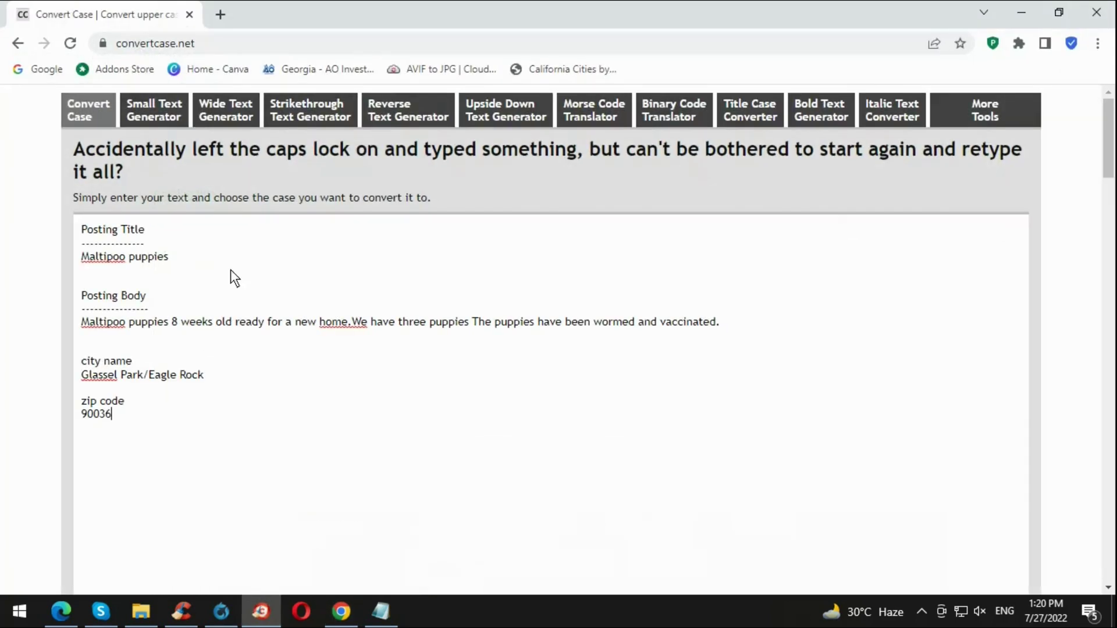
left_click_drag(170, 259, 85, 258)
key("ctrl+c")
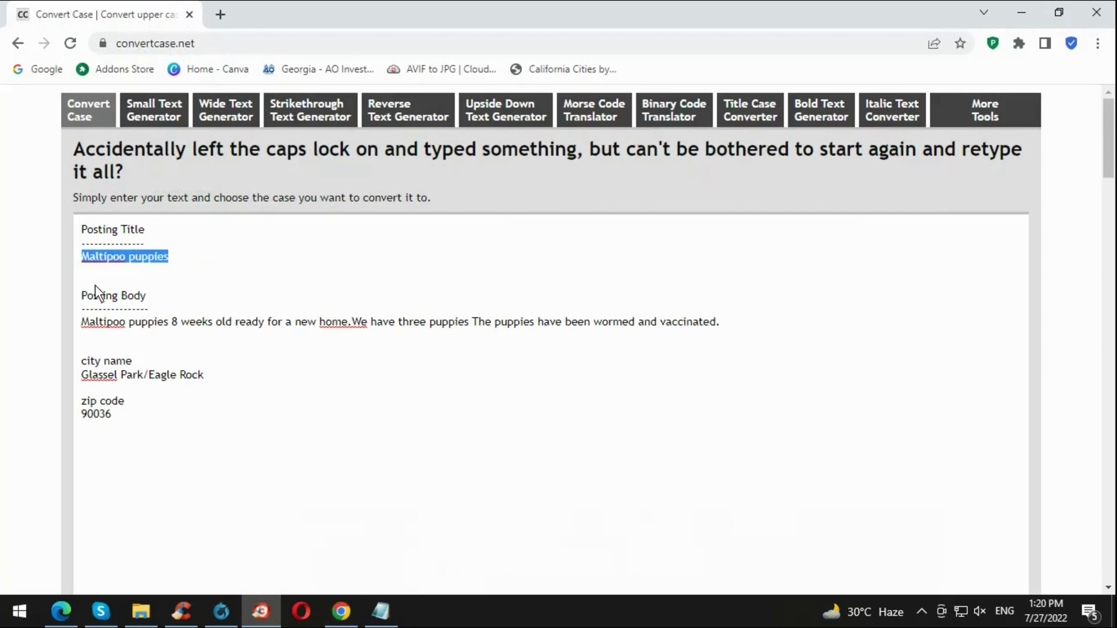
left_click(340, 611)
left_click(331, 225)
key("ctrl+v")
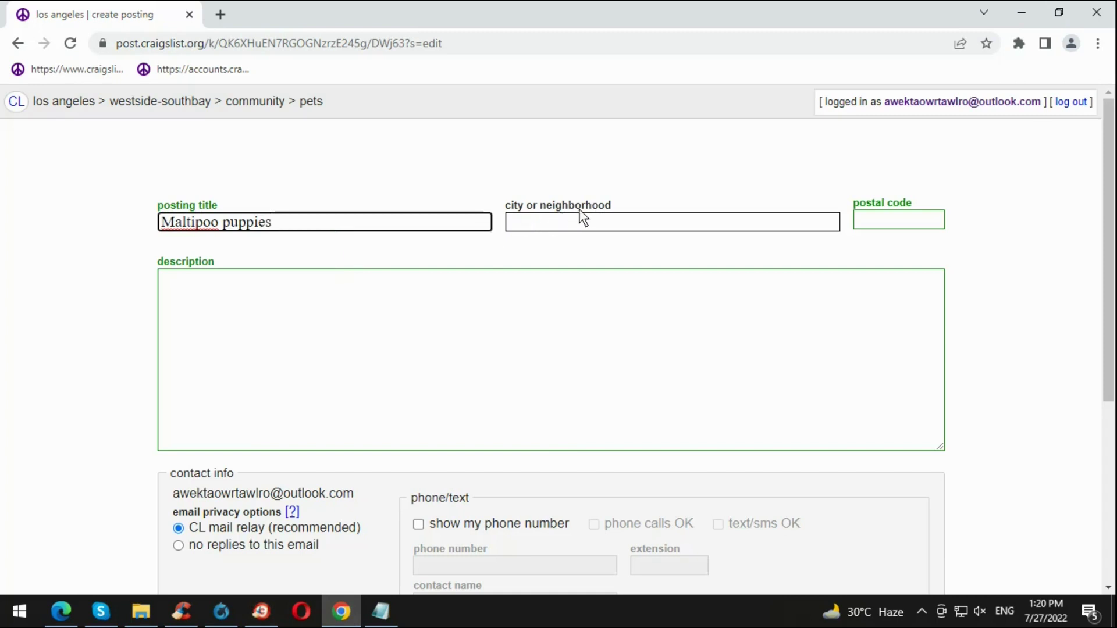
Paste 'Glassel Park/Eagle Rock' as the neighborhood, with postal code 90036.
left_click(262, 617)
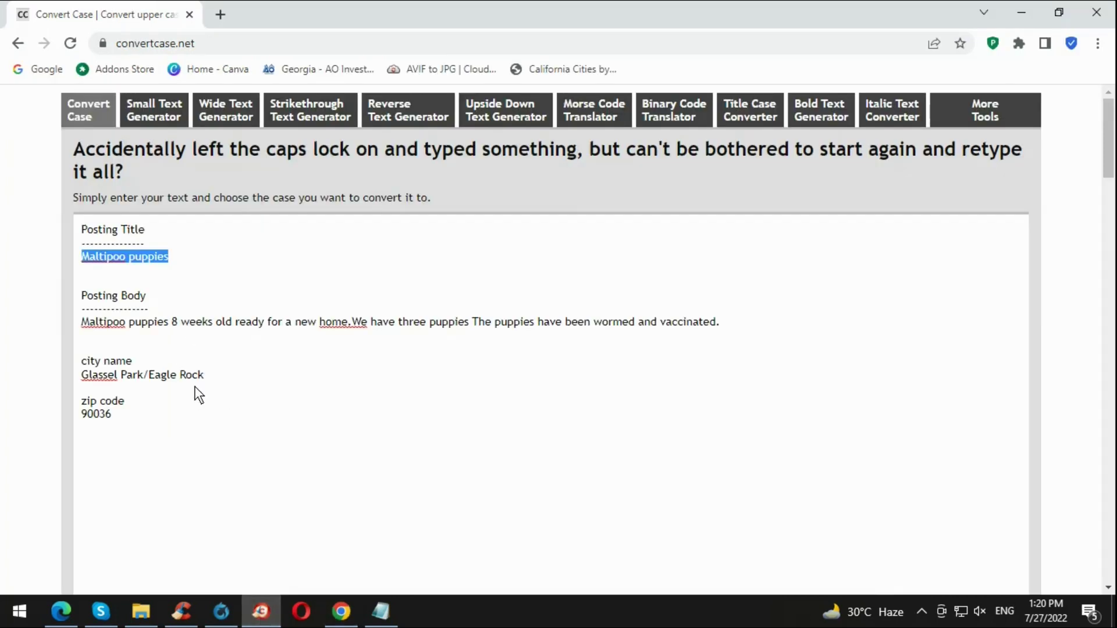
left_click_drag(213, 376, 80, 380)
key("ctrl+c")
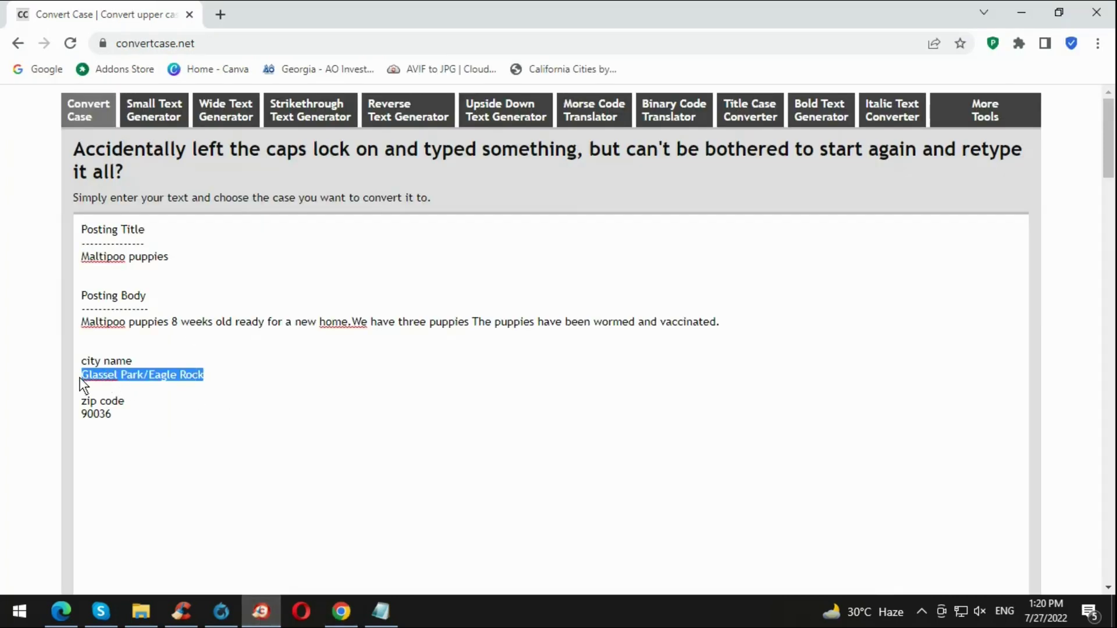
left_click(342, 611)
left_click(662, 233)
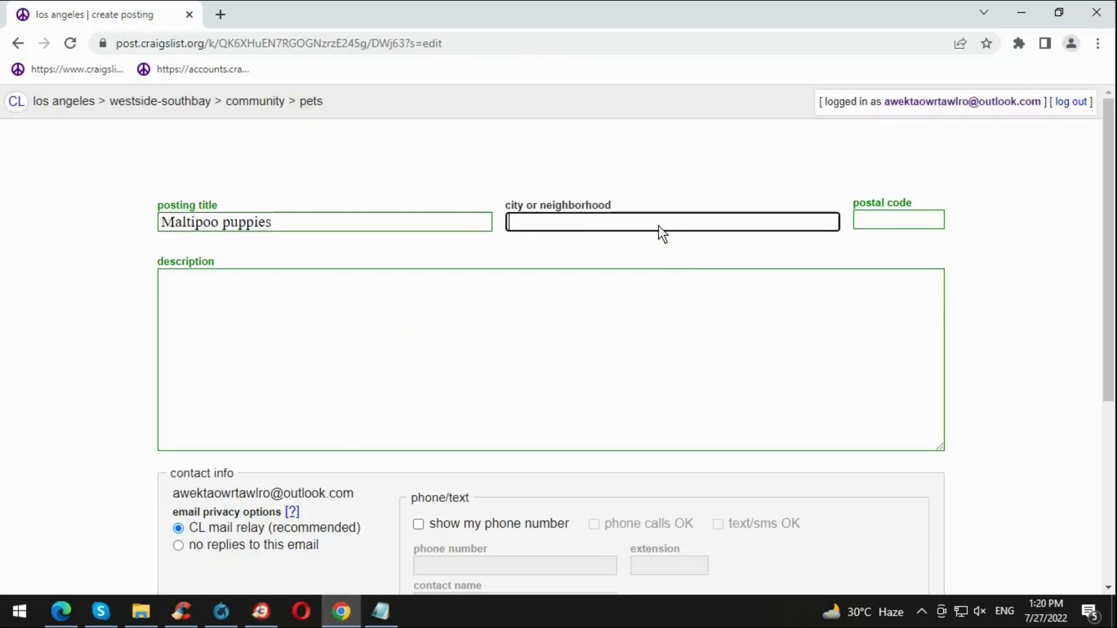
key("ctrl+v")
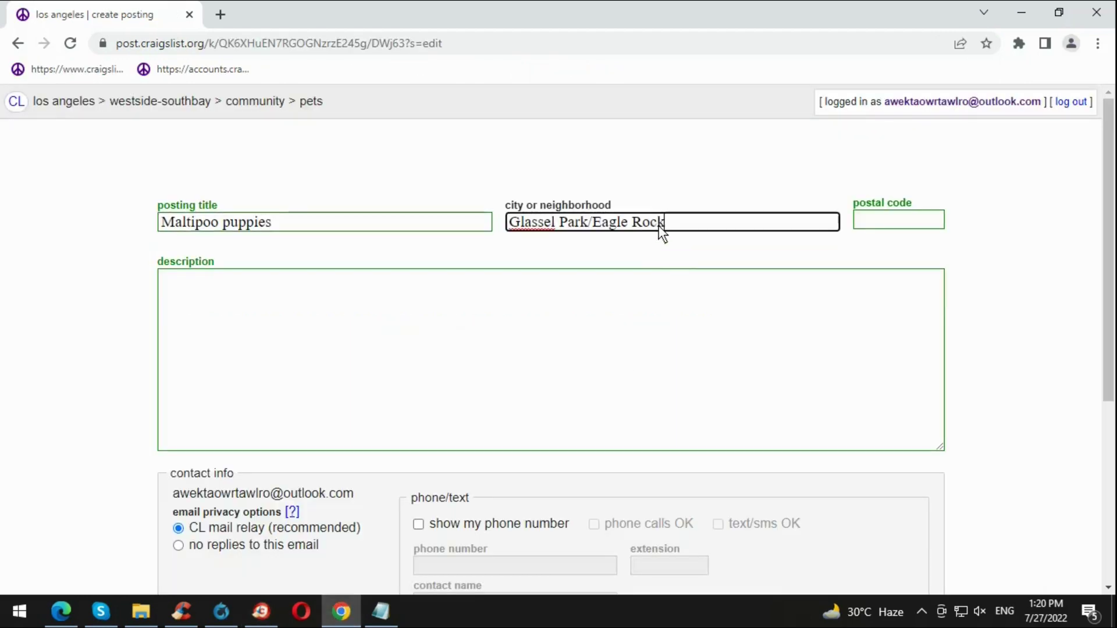
left_click(867, 225)
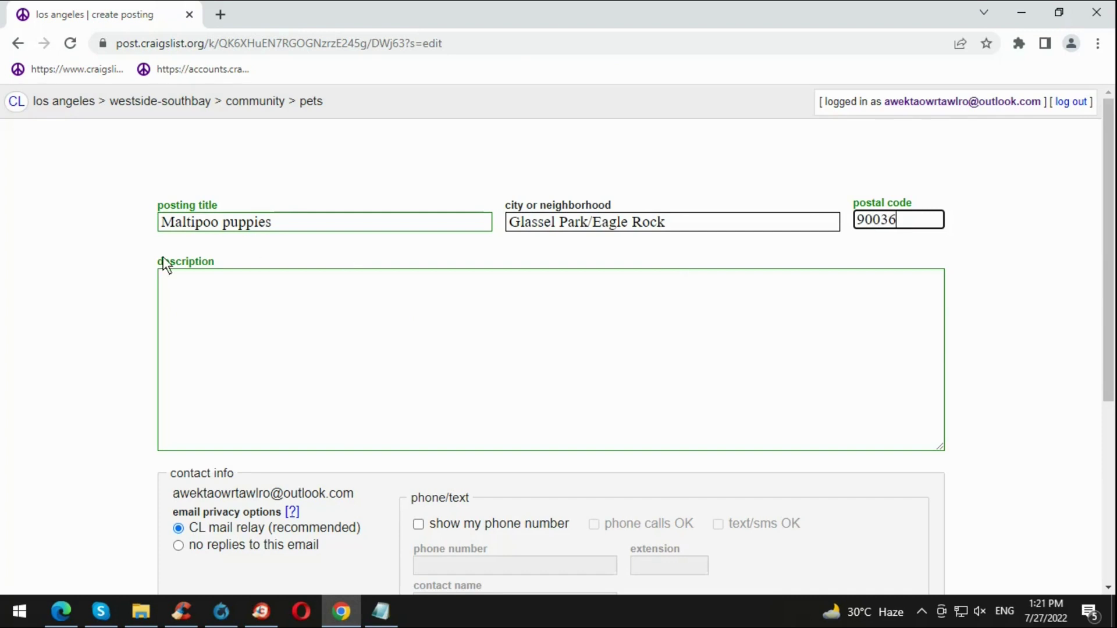
Copy the prepared body text and paste it as the posting description.
left_click(262, 611)
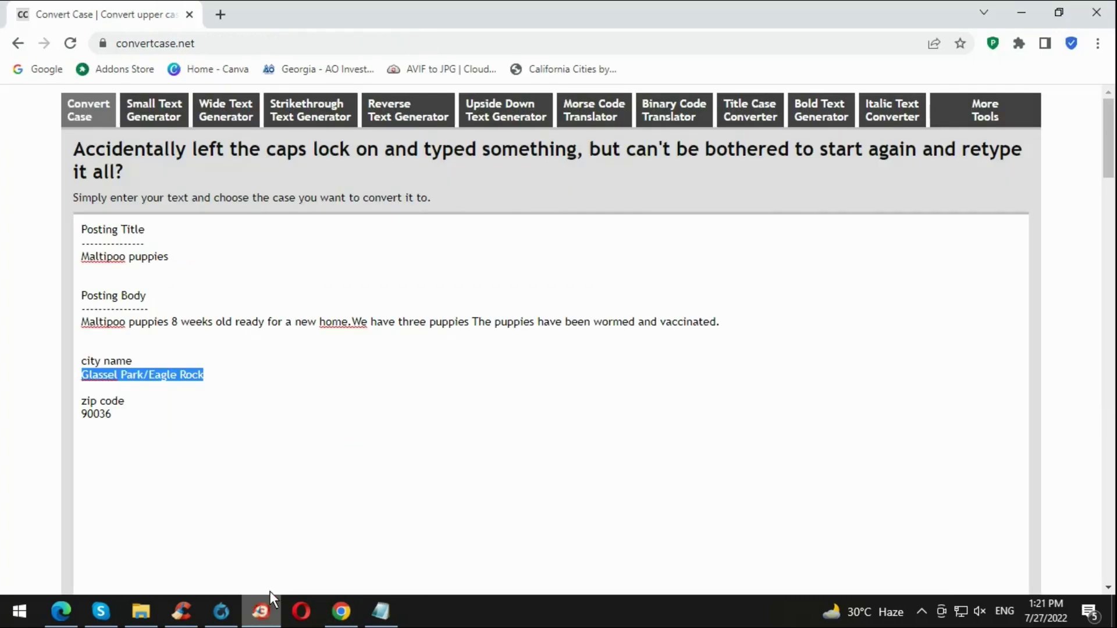
left_click_drag(723, 324, 80, 321)
key("ctrl+c")
left_click(341, 611)
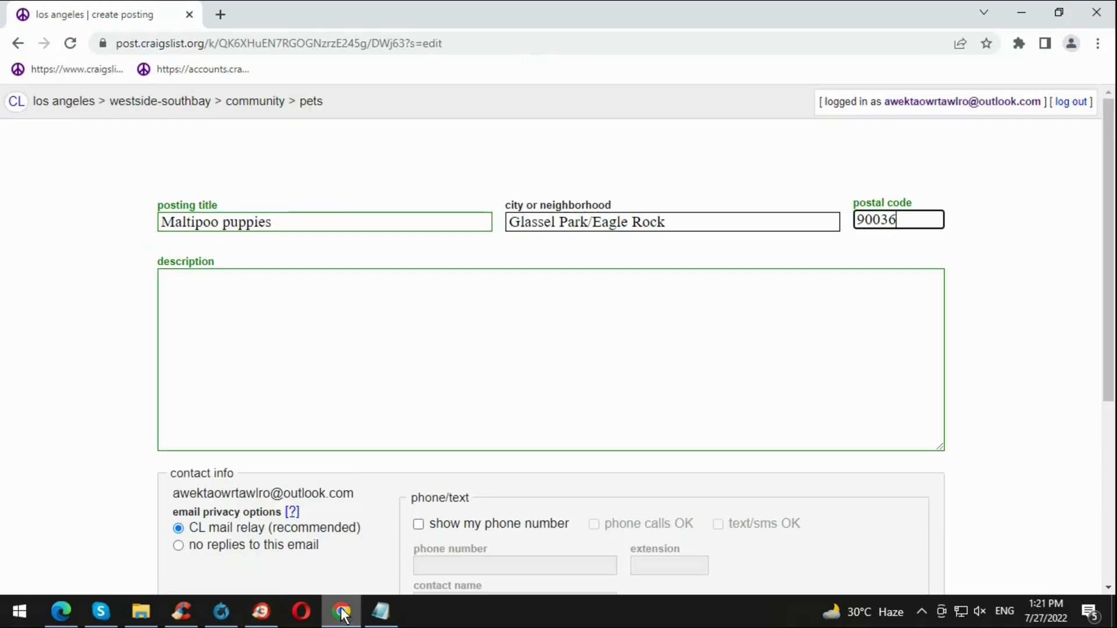
left_click(348, 302)
key("ctrl+v")
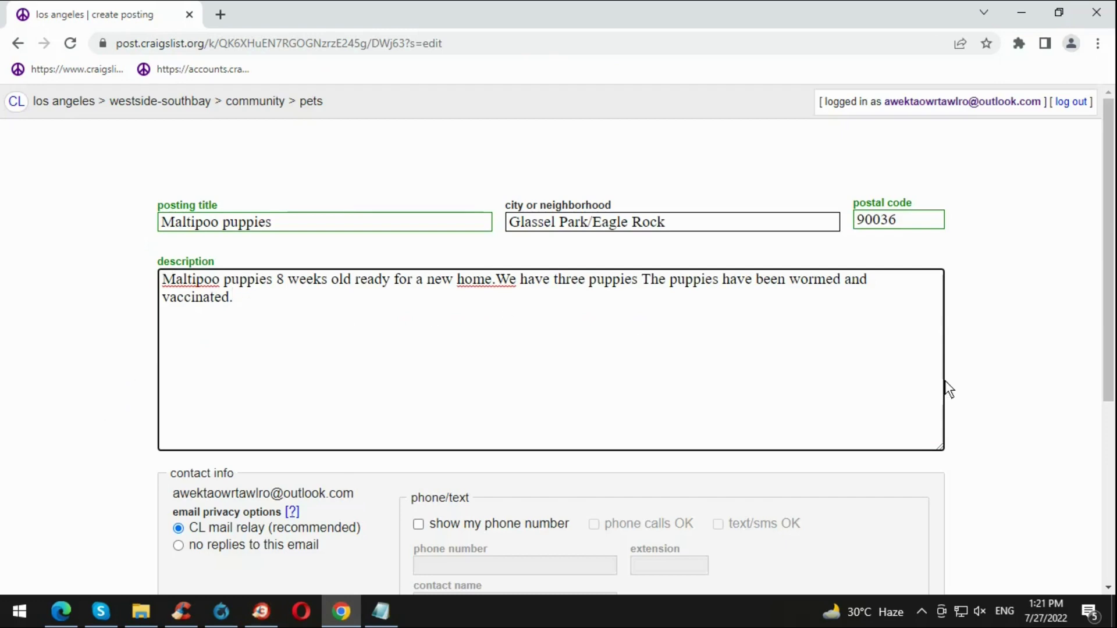
scroll(945, 380, "down", 5)
Submit the posting details and accept the map location.
left_click(917, 505)
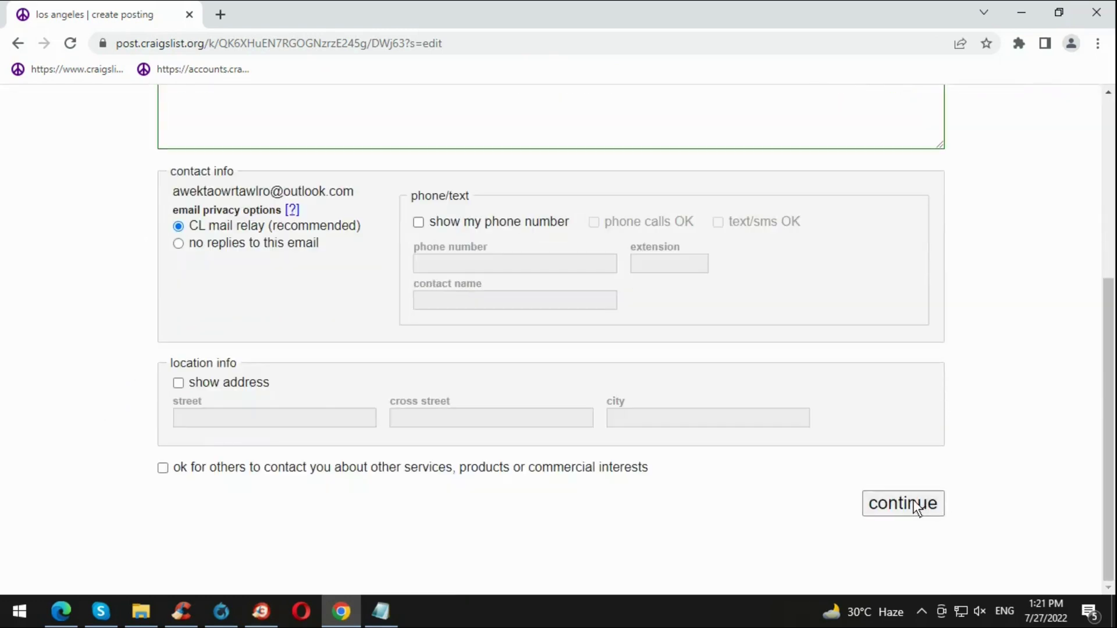
left_click(916, 505)
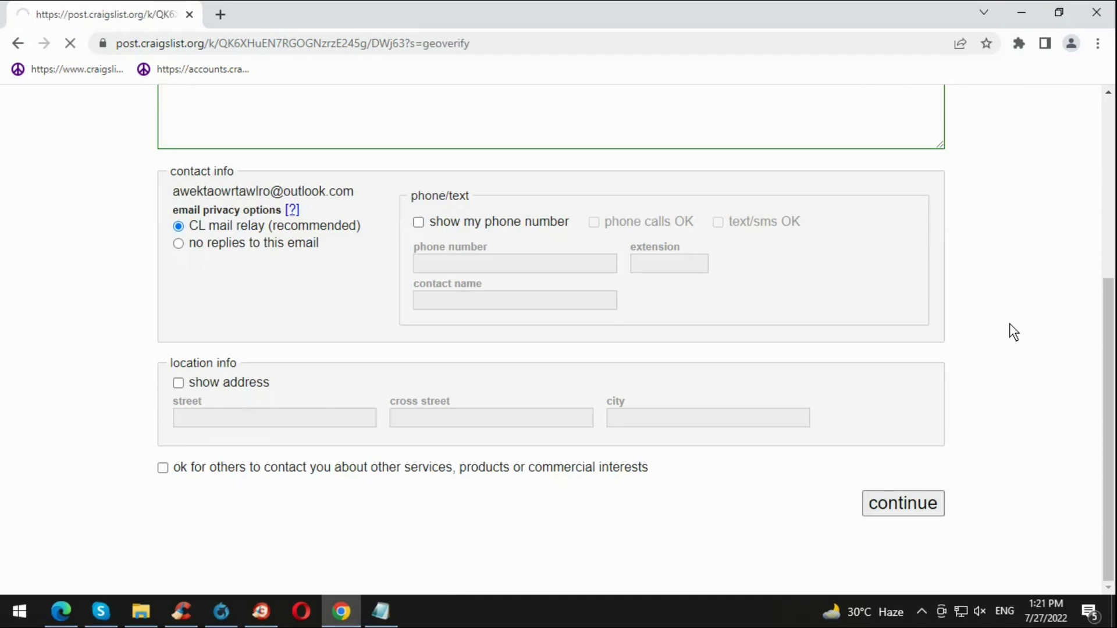
scroll(1060, 323, "down", 1)
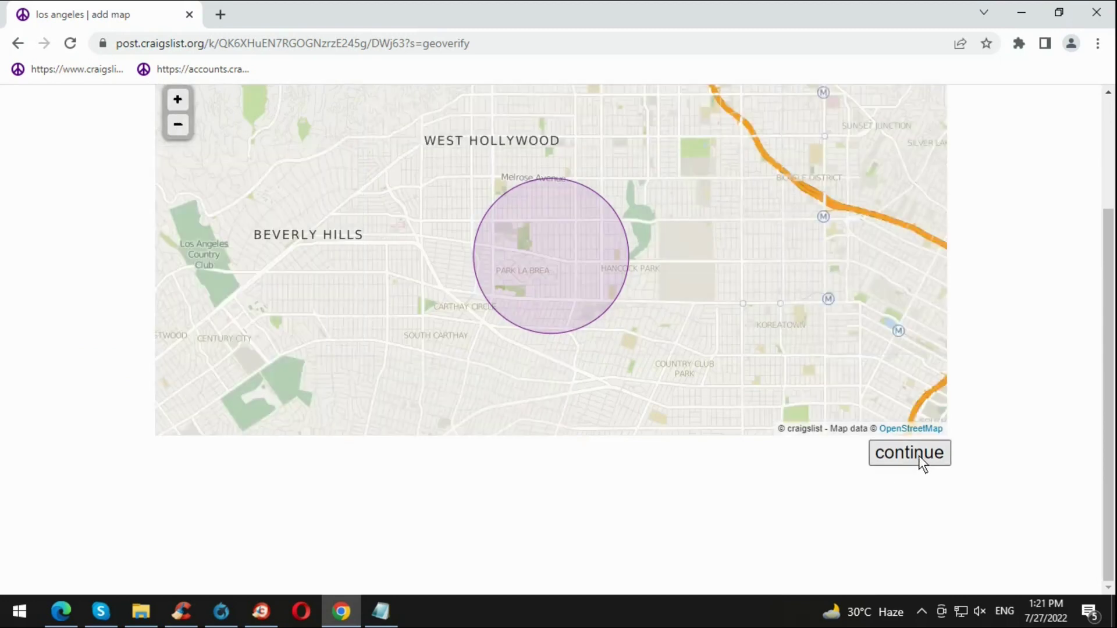
left_click(919, 456)
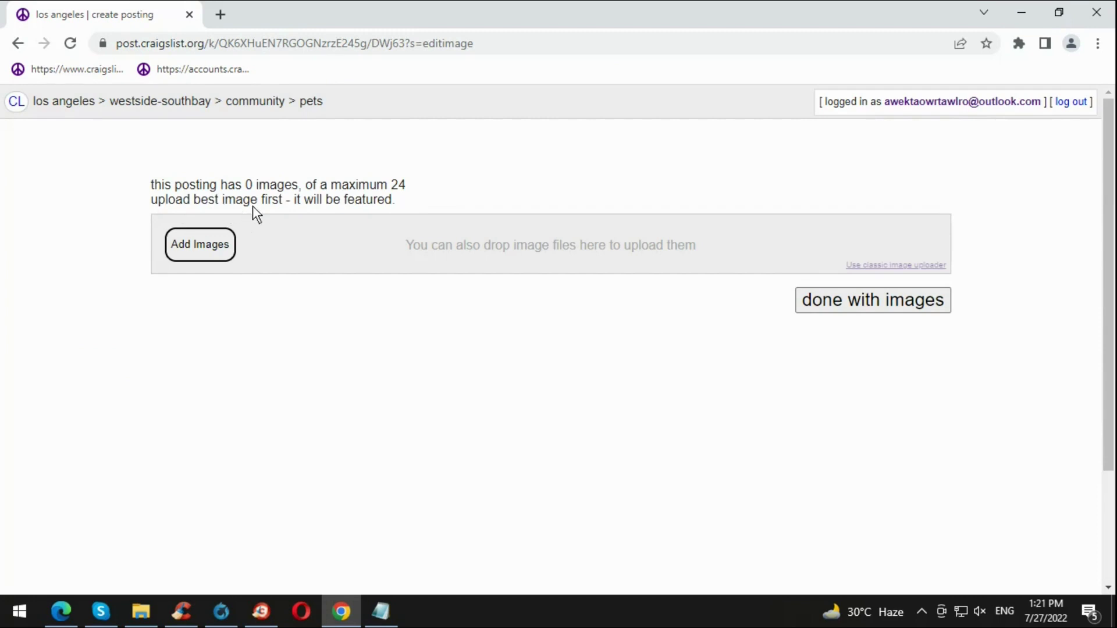
Upload img_9001 (1) and (2) from Downloads > New folder as the ad images.
left_click(223, 242)
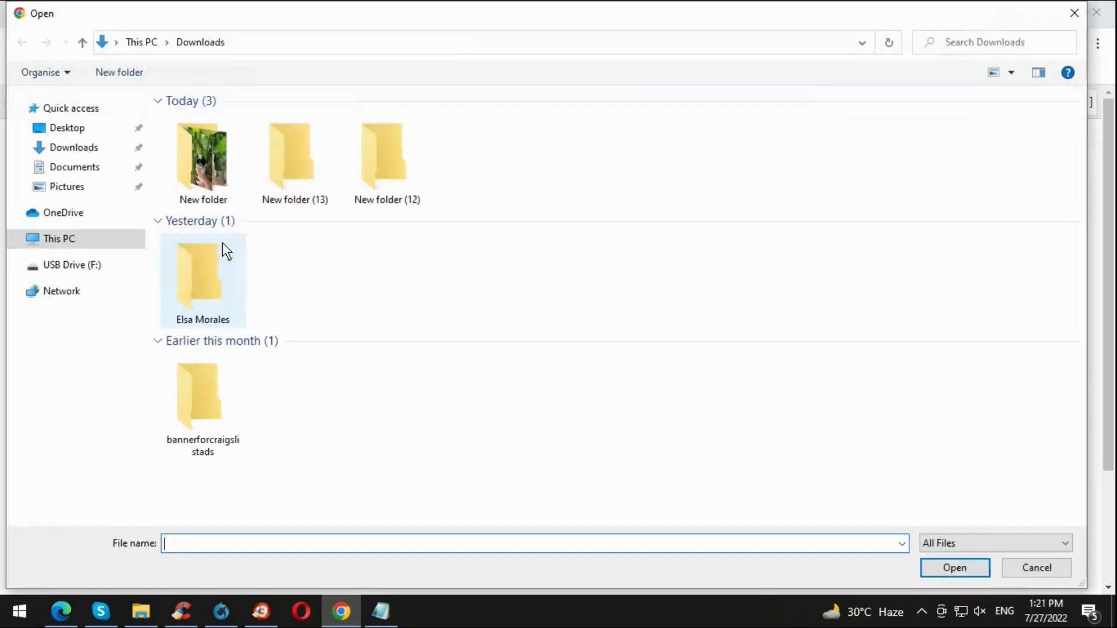
double_click(204, 172)
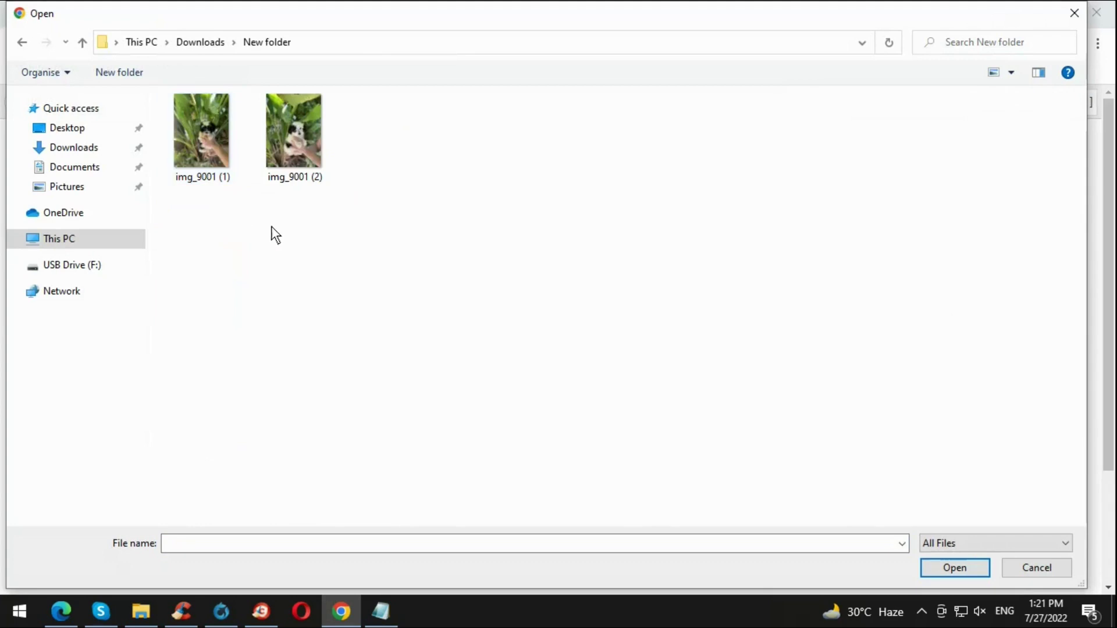
left_click_drag(343, 237, 209, 159)
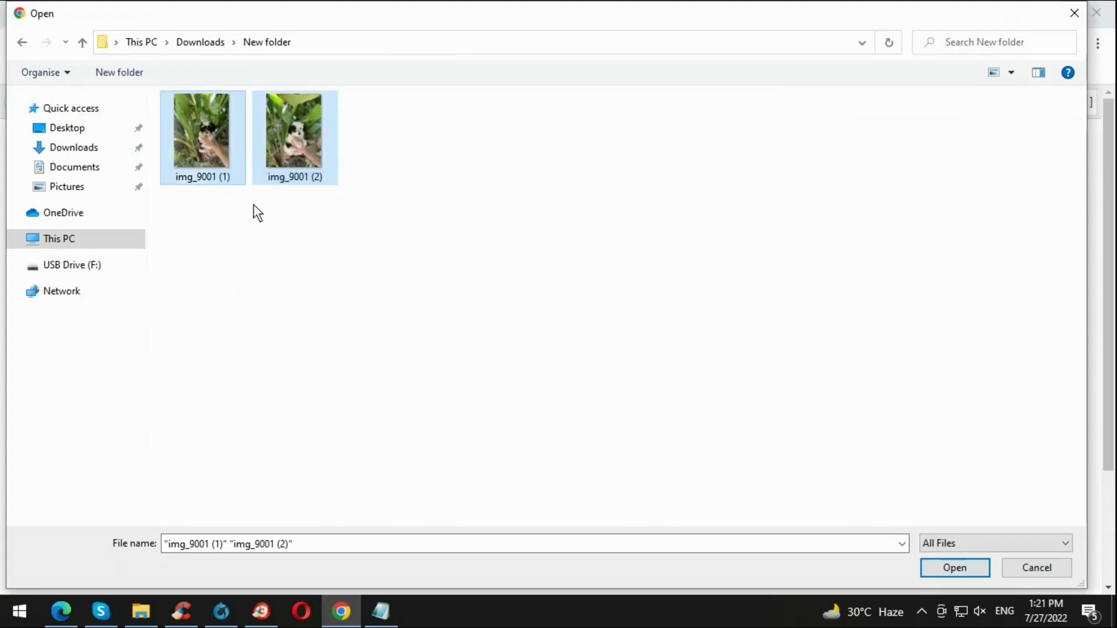
left_click(956, 565)
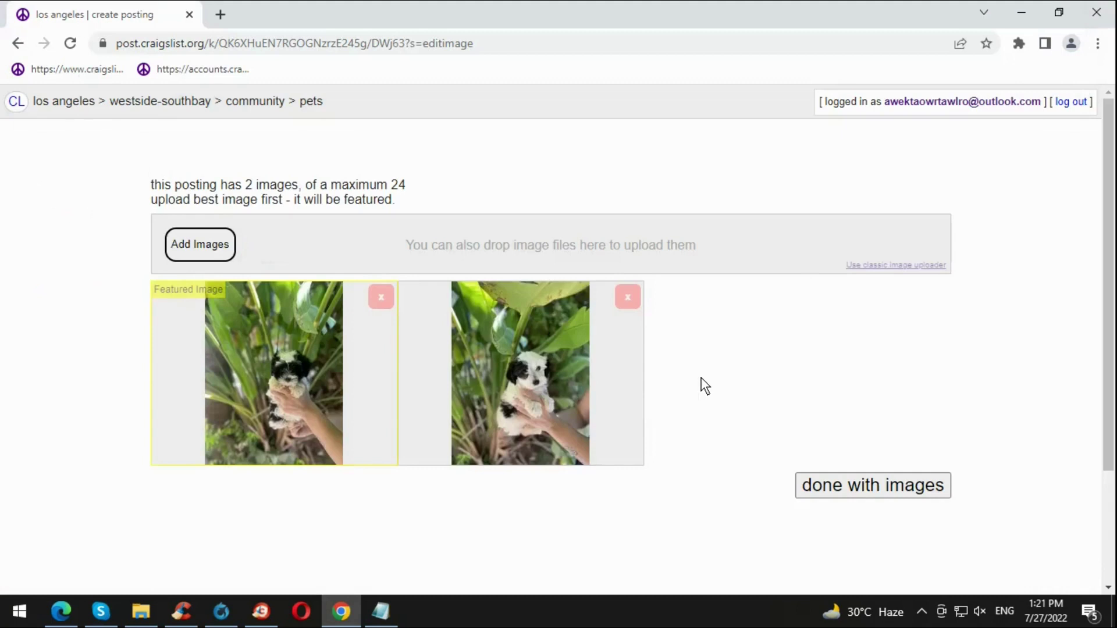
scroll(705, 387, "down", 2)
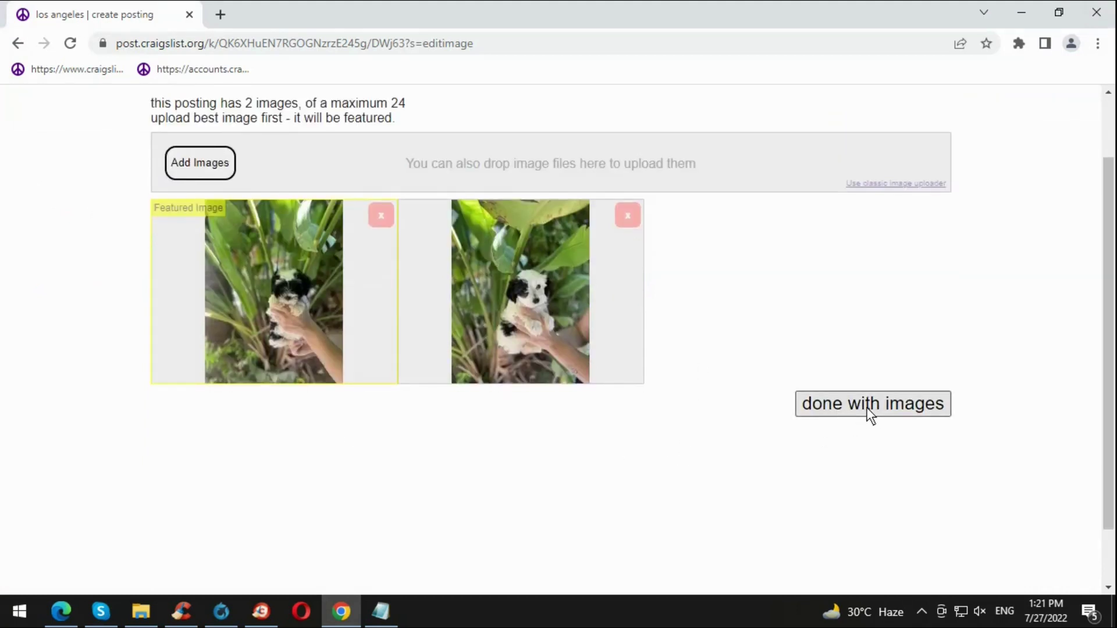
left_click(842, 412)
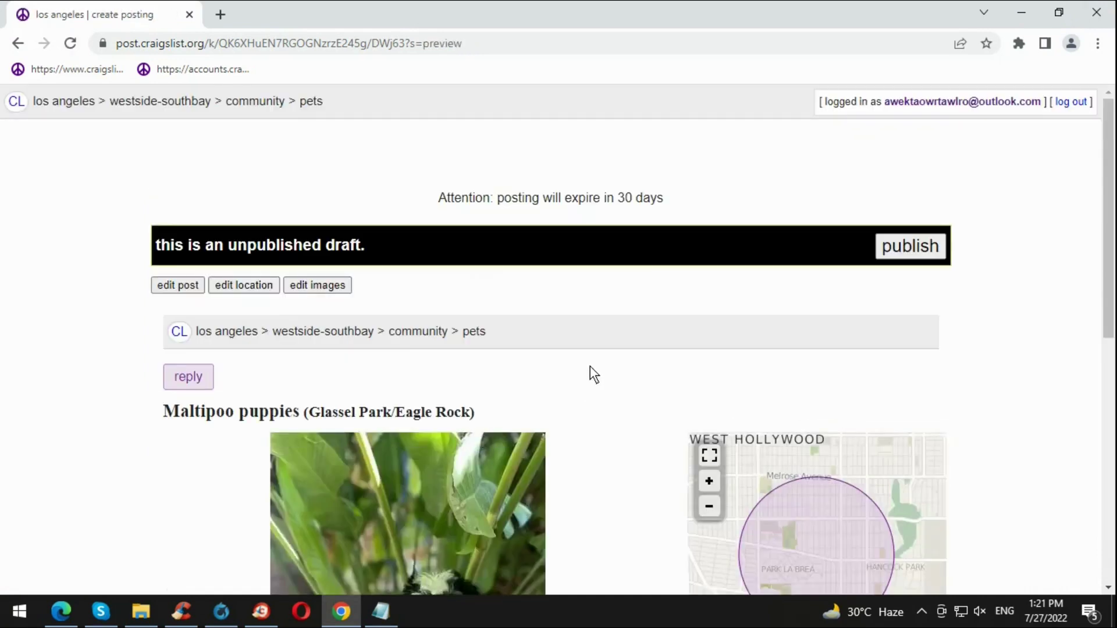
Review the Maltipoo puppies draft preview and publish the ad.
scroll(590, 366, "down", 3)
scroll(590, 367, "down", 1)
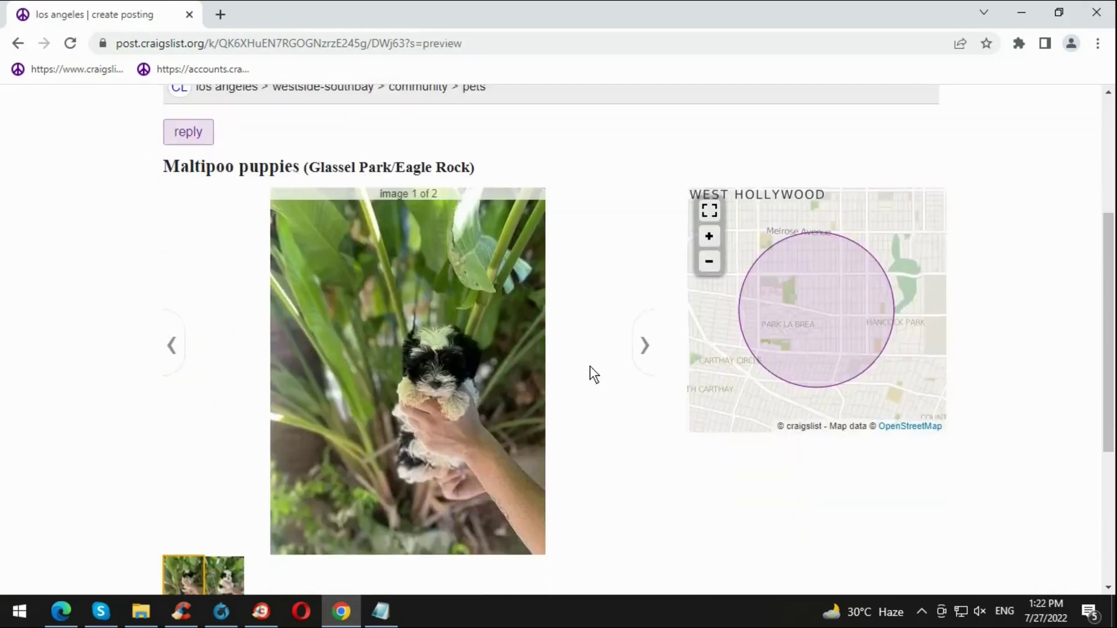
scroll(590, 367, "down", 1)
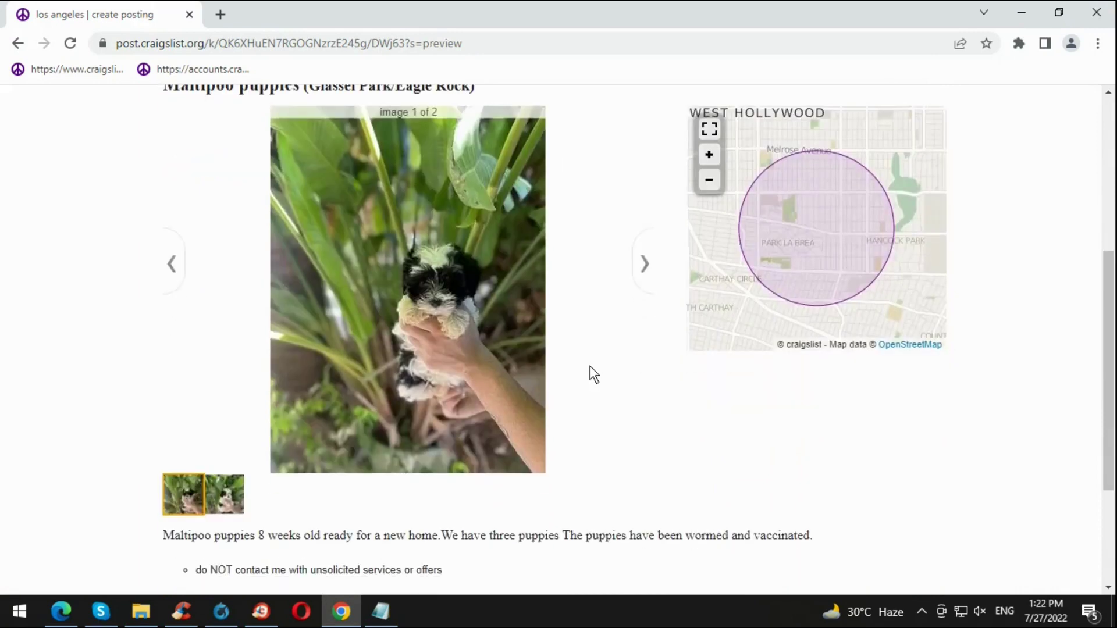
scroll(590, 366, "up", 1)
scroll(590, 366, "down", 3)
scroll(590, 365, "down", 1)
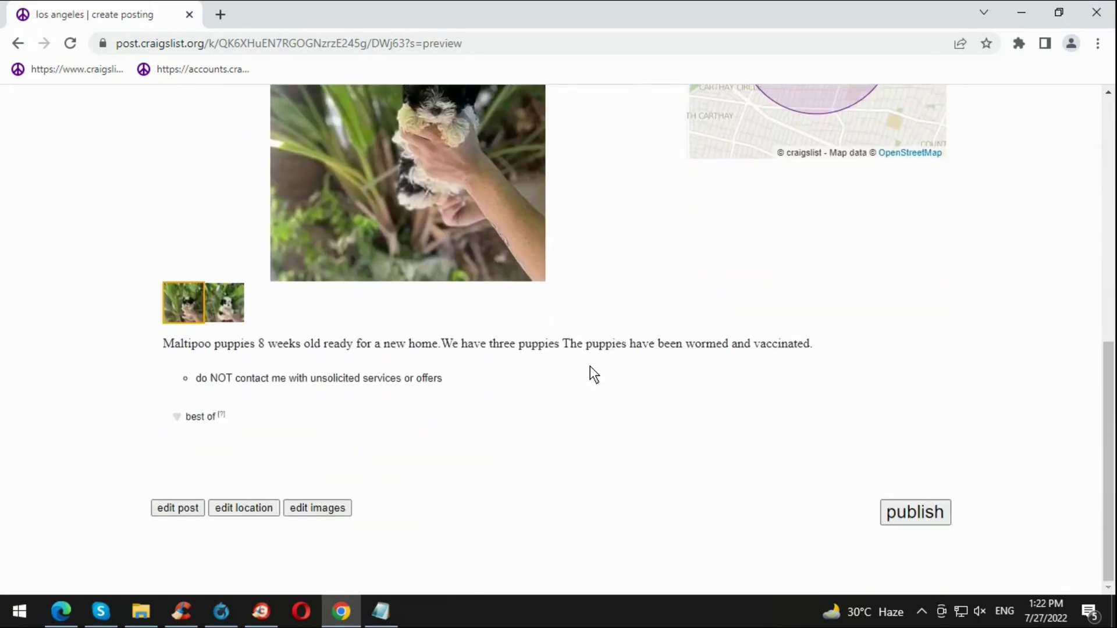
left_click(903, 512)
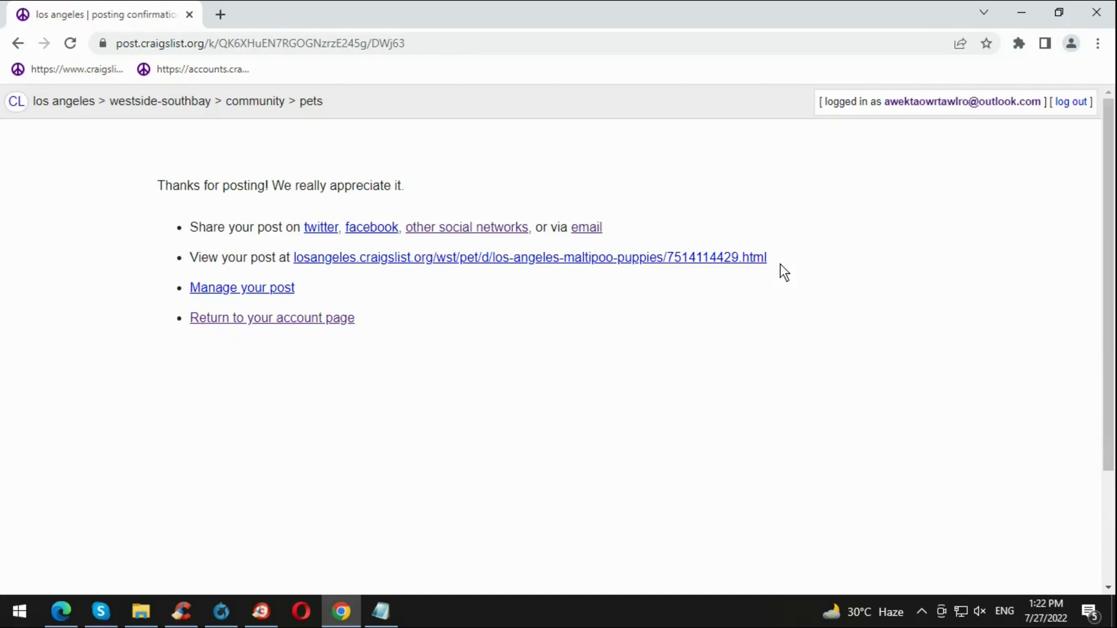
Check the account's postings list for the active Maltipoo puppies ad, then log out.
left_click_drag(780, 265, 666, 266)
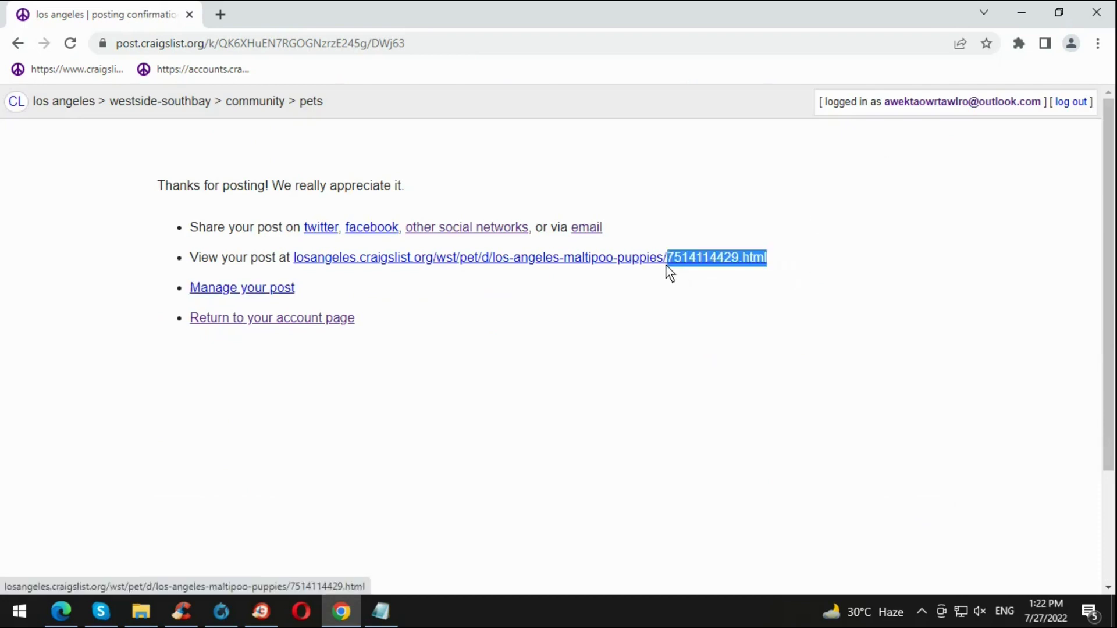
left_click(684, 305)
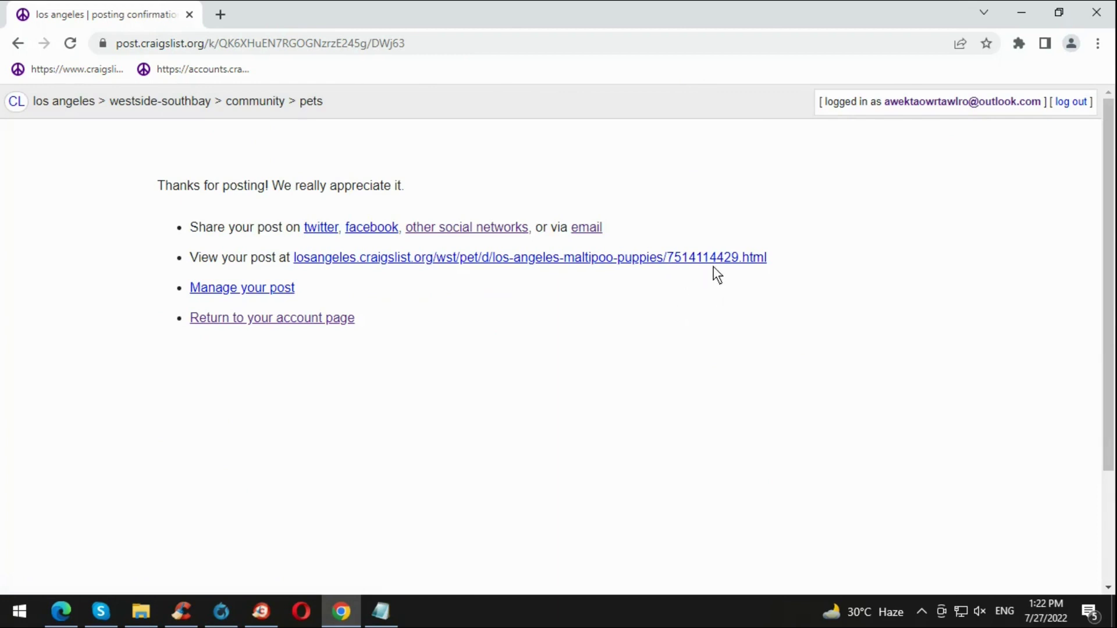
left_click(914, 103)
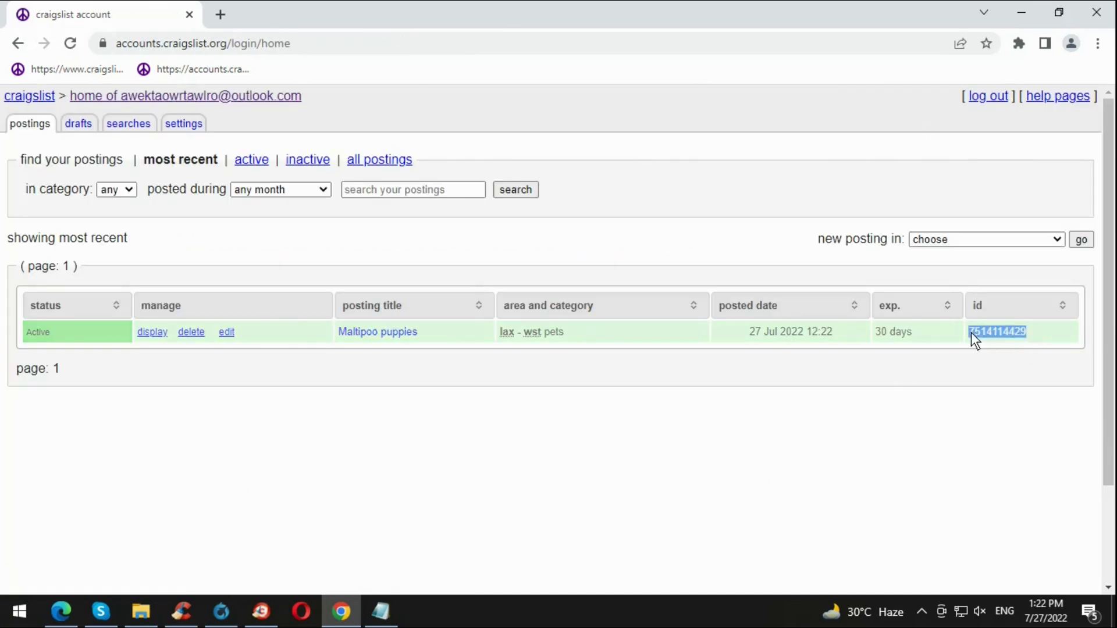
left_click(941, 387)
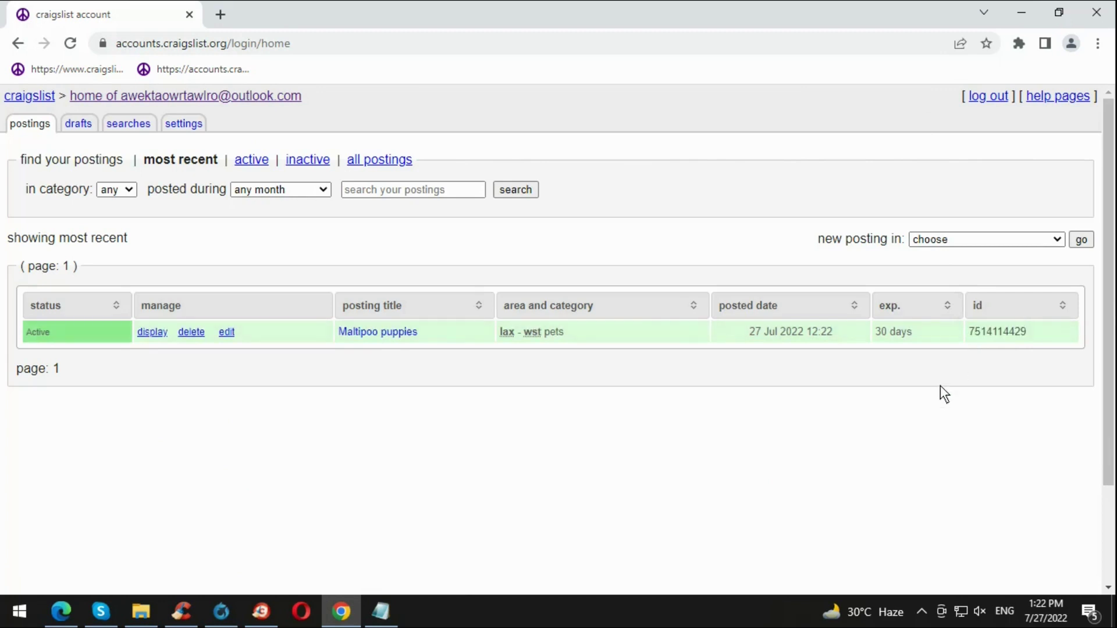
left_click(990, 96)
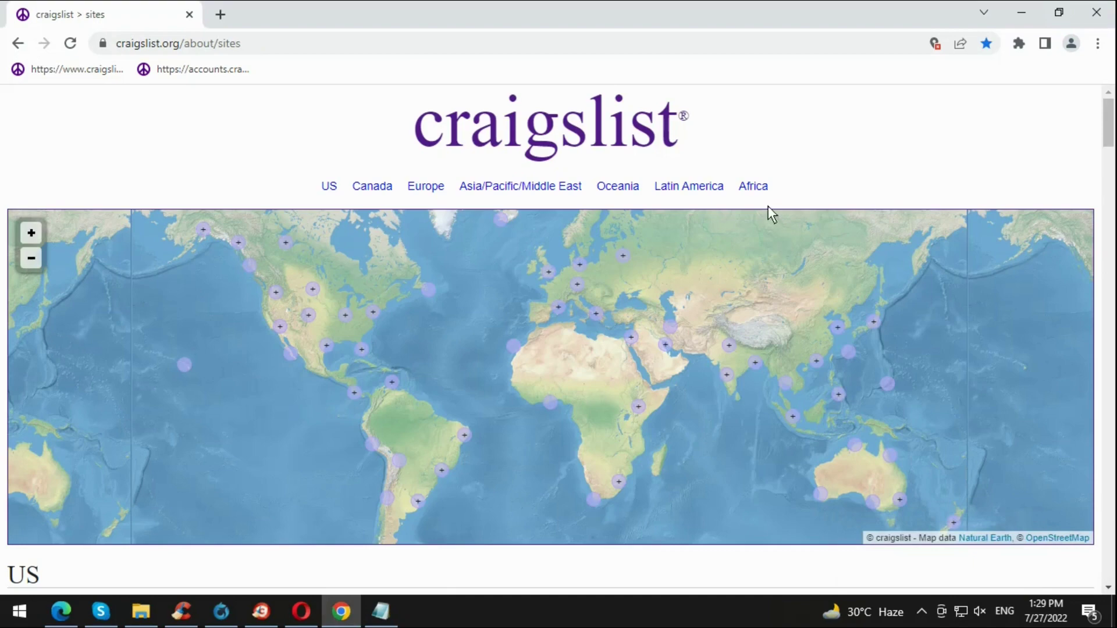
Open the los angeles site from the sites page and view its pets listings.
left_click_drag(676, 138, 382, 145)
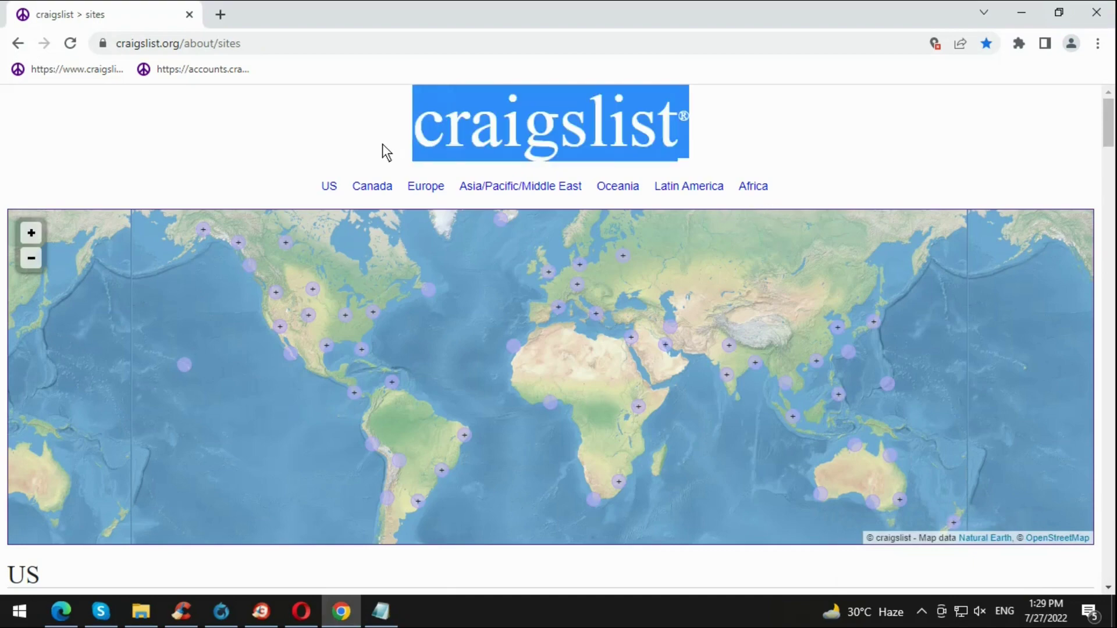
left_click(290, 192)
scroll(3, 238, "down", 10)
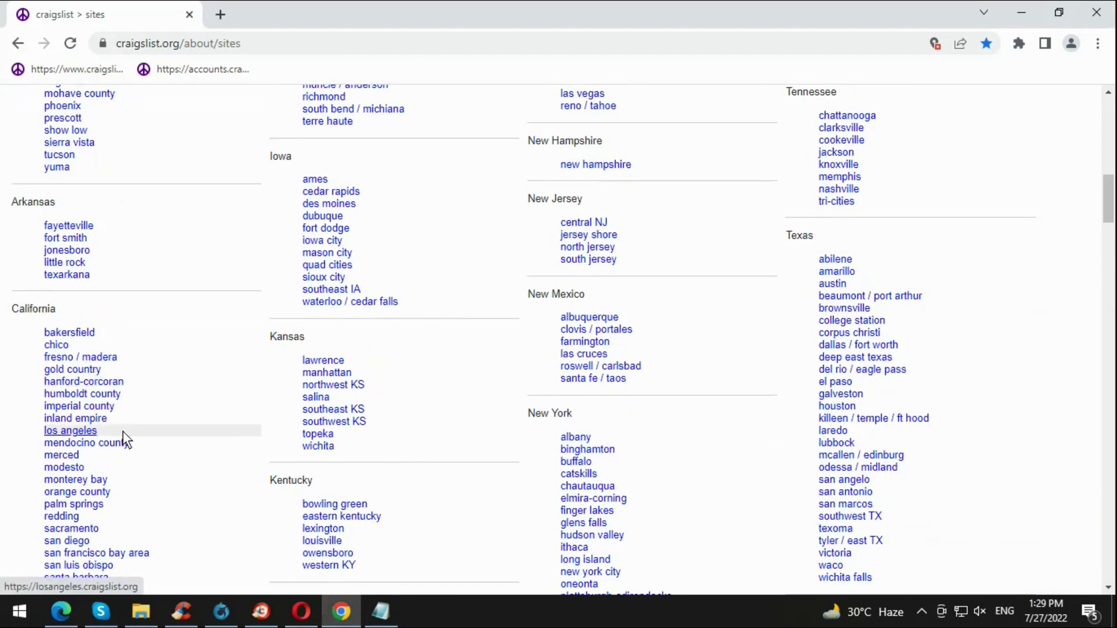
left_click(70, 431)
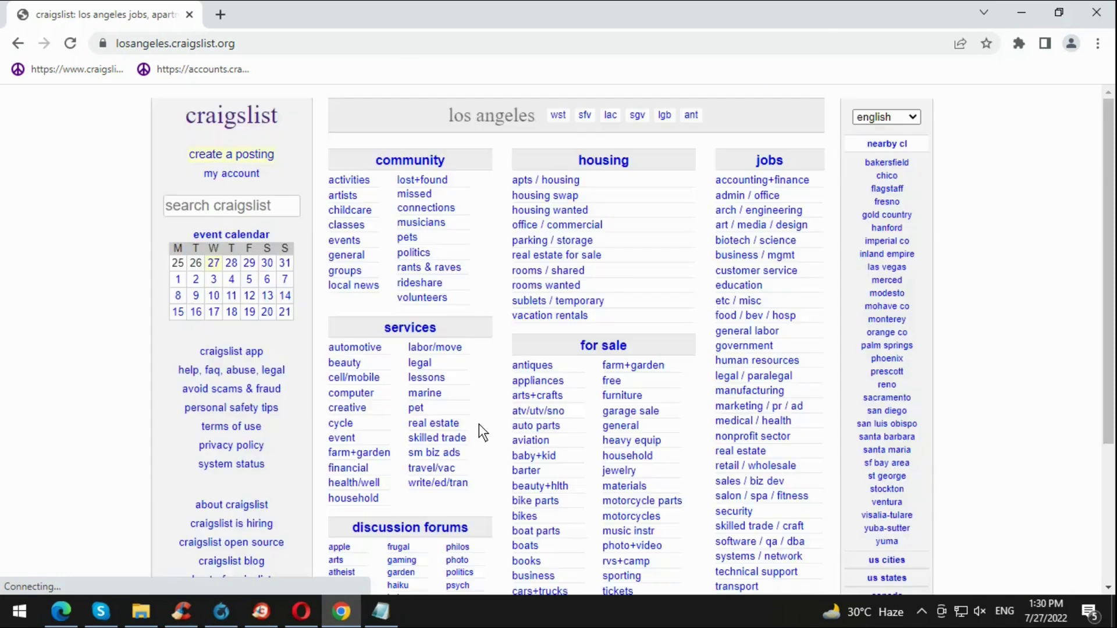
left_click(420, 238)
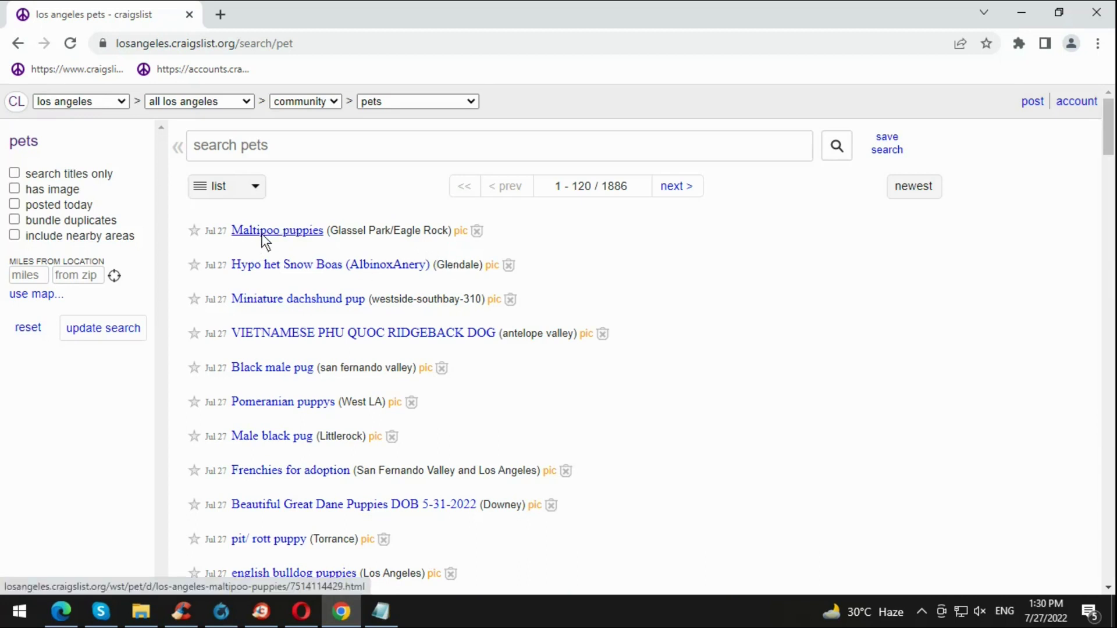
Open the Maltipoo puppies listing in a new tab and scroll through its photos, map and description.
middle_click(276, 232)
left_click(274, 10)
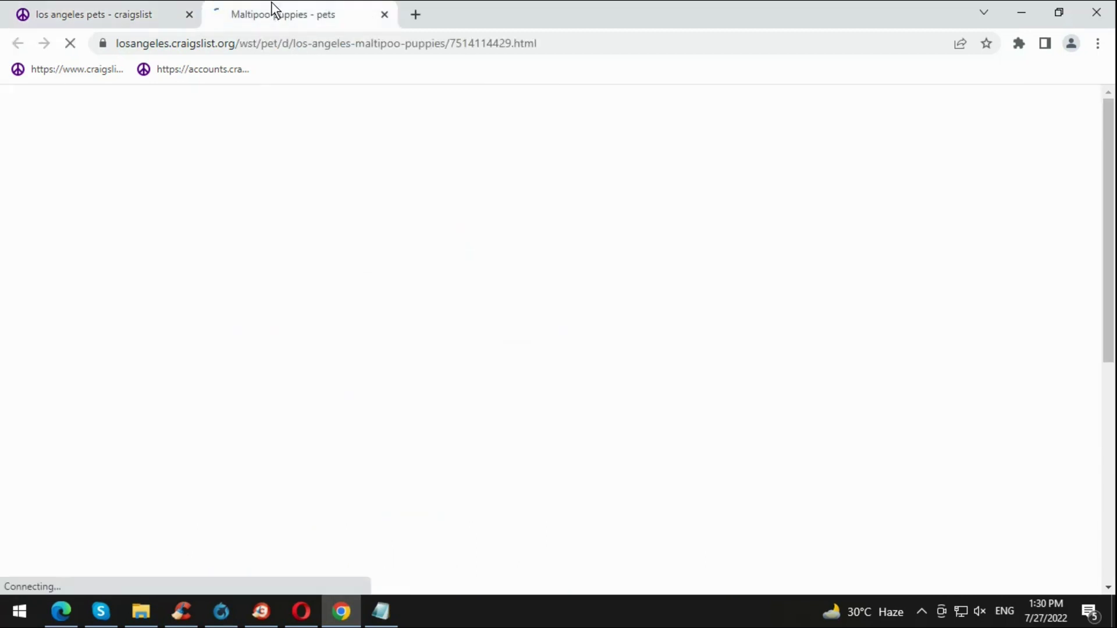
left_click_drag(476, 45, 514, 45)
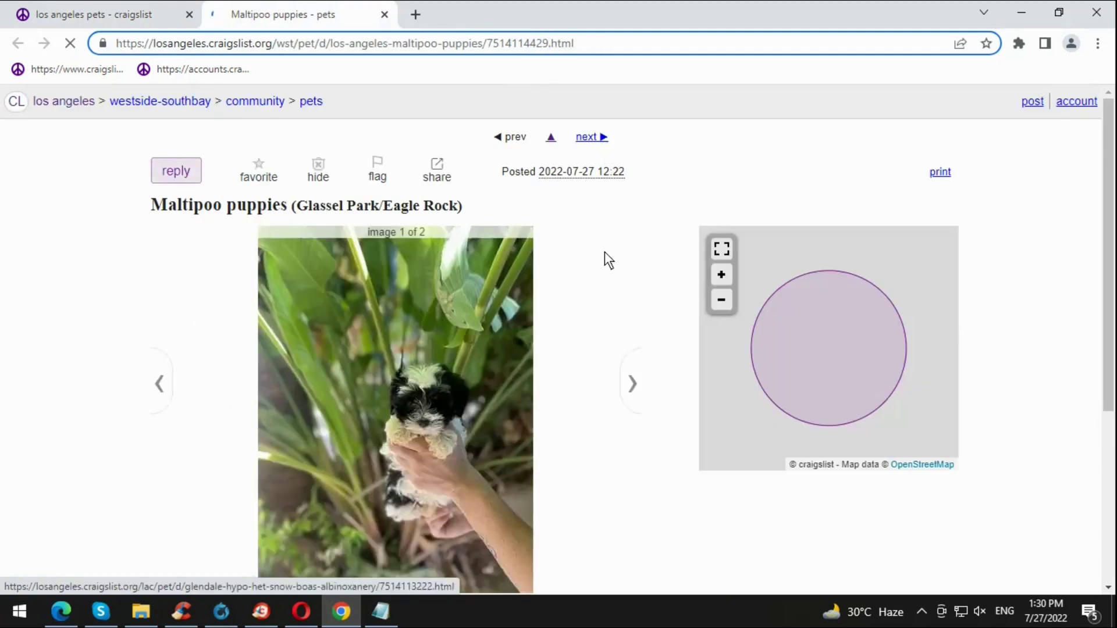
scroll(605, 251, "down", 5)
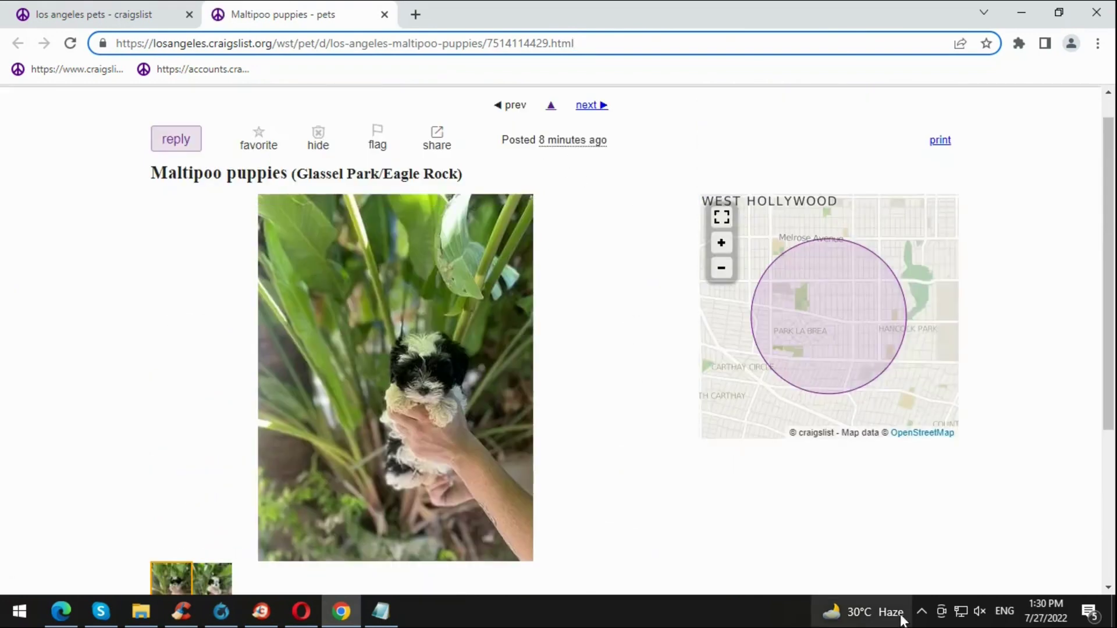
scroll(689, 524, "down", 3)
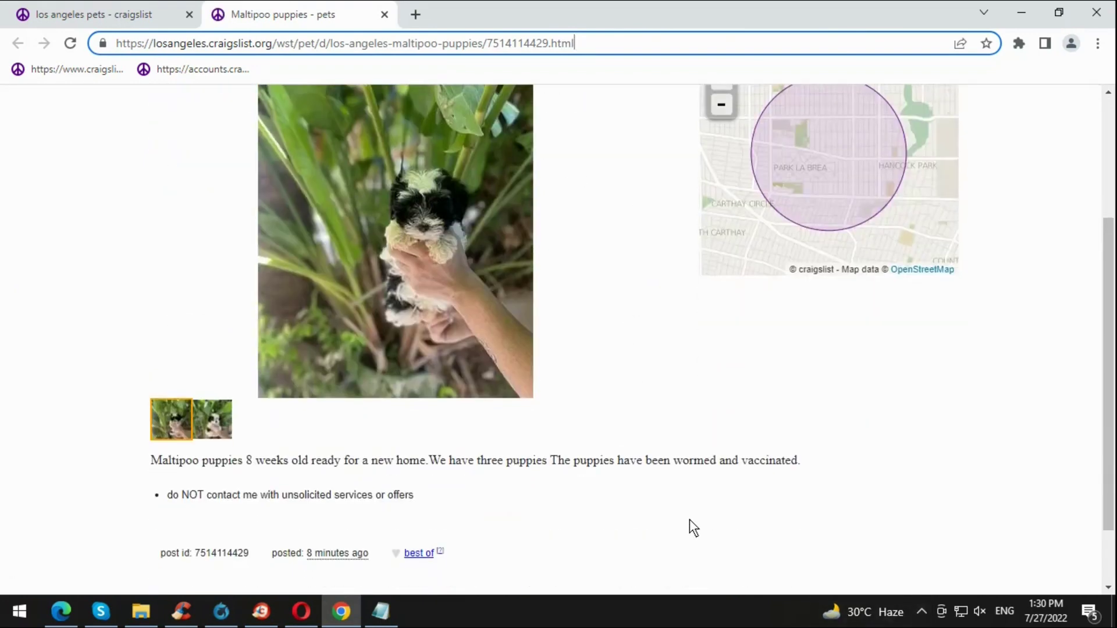